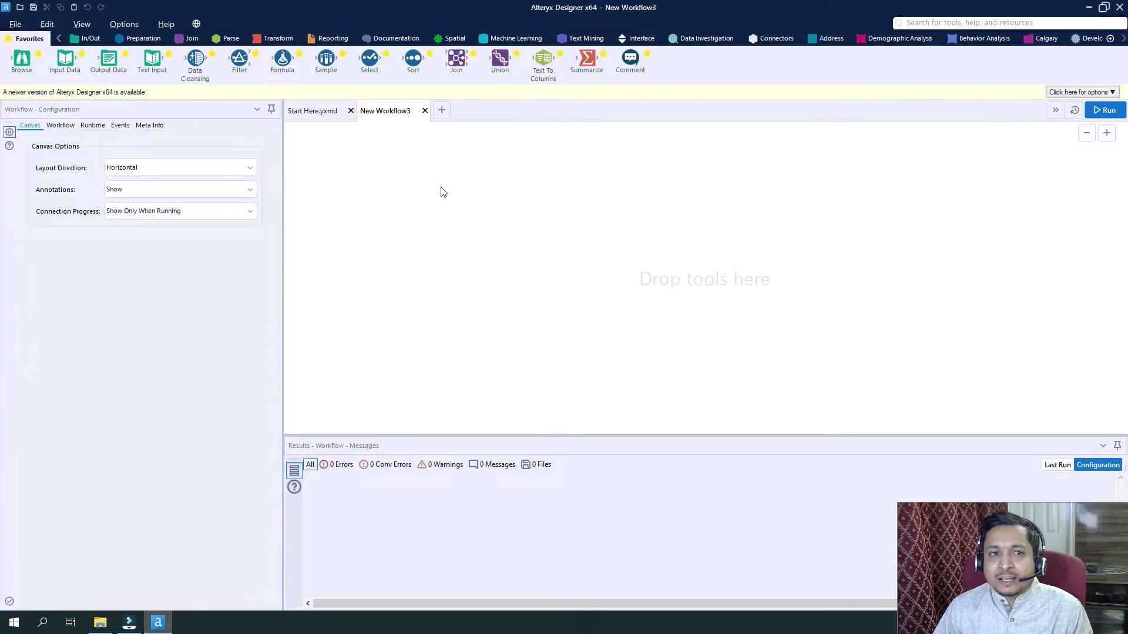
Add an Input Data tool reading Employee.csv and run the workflow to load 500 records
{"action": "left_click_drag", "start_coordinate": [65, 59], "coordinate": [372, 235]}
{"action": "left_click", "coordinate": [268, 141]}
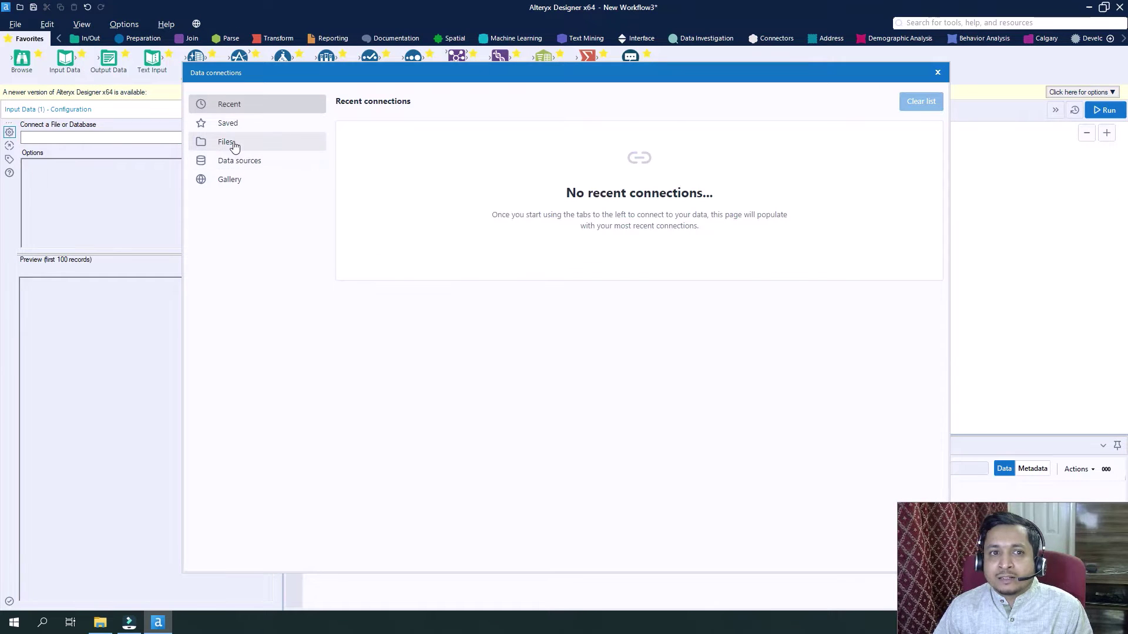
{"action": "left_click", "coordinate": [235, 146]}
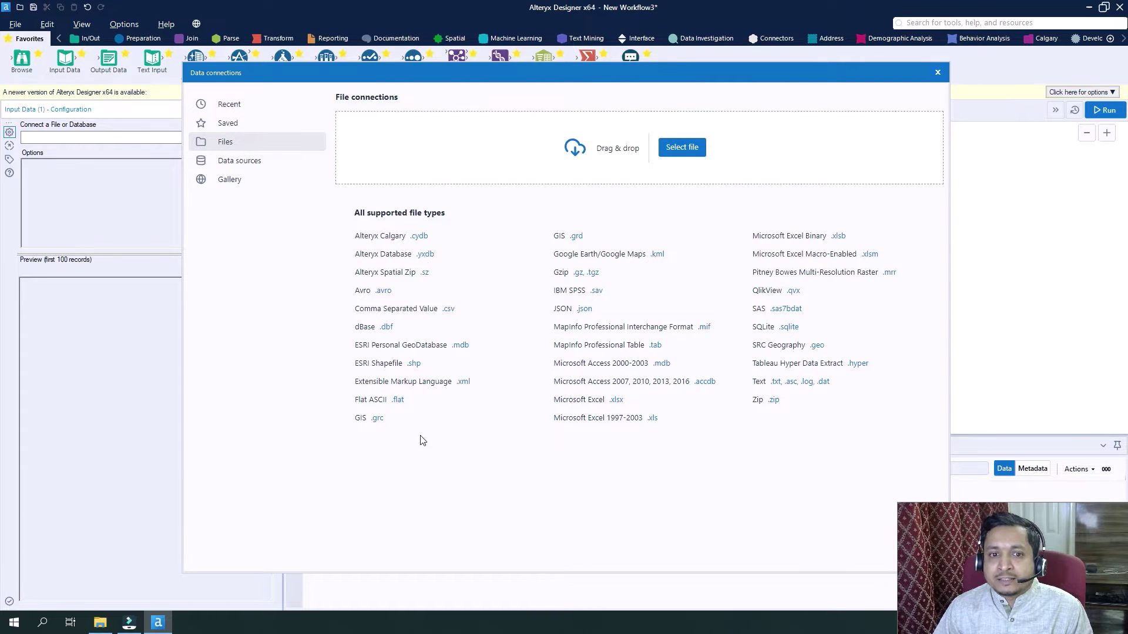
{"action": "left_click", "coordinate": [449, 310]}
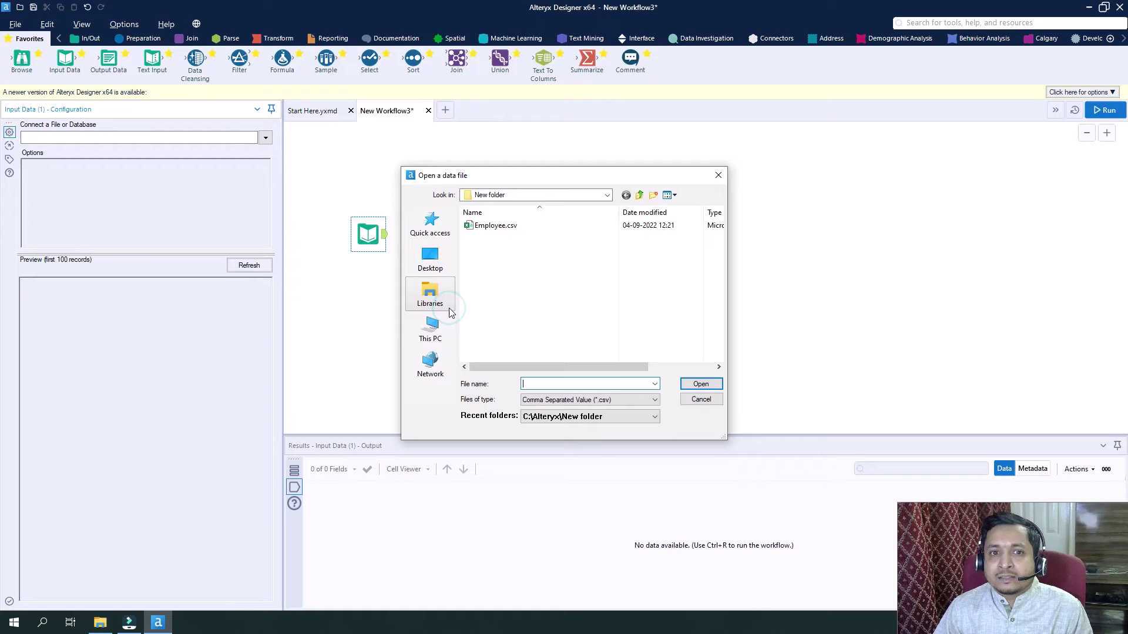
{"action": "left_click", "coordinate": [493, 227]}
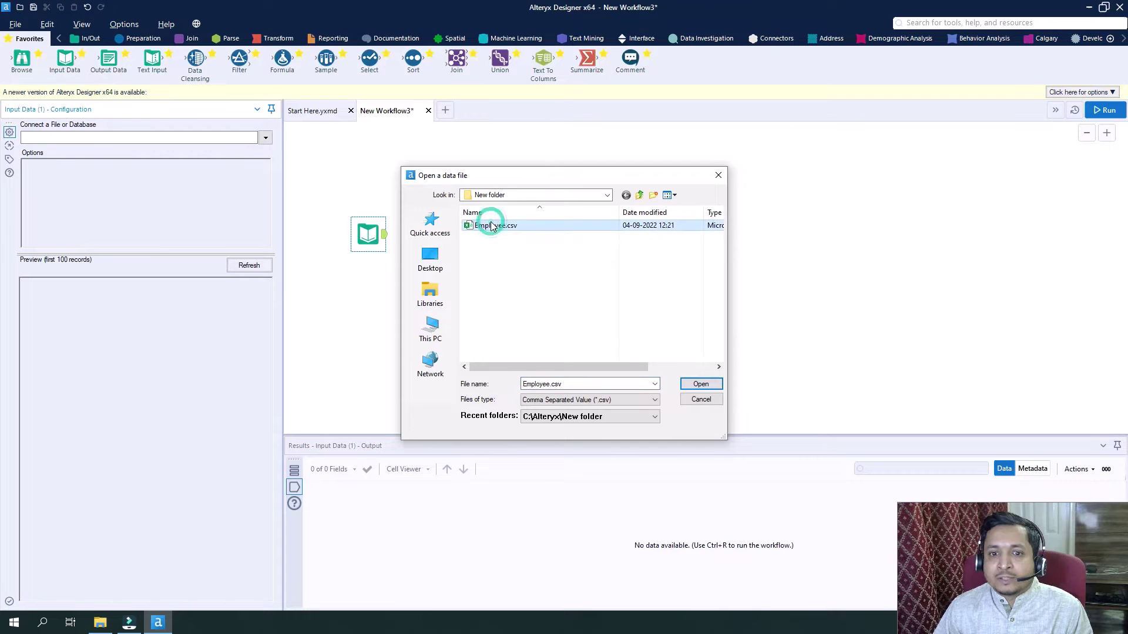
{"action": "left_click", "coordinate": [701, 384]}
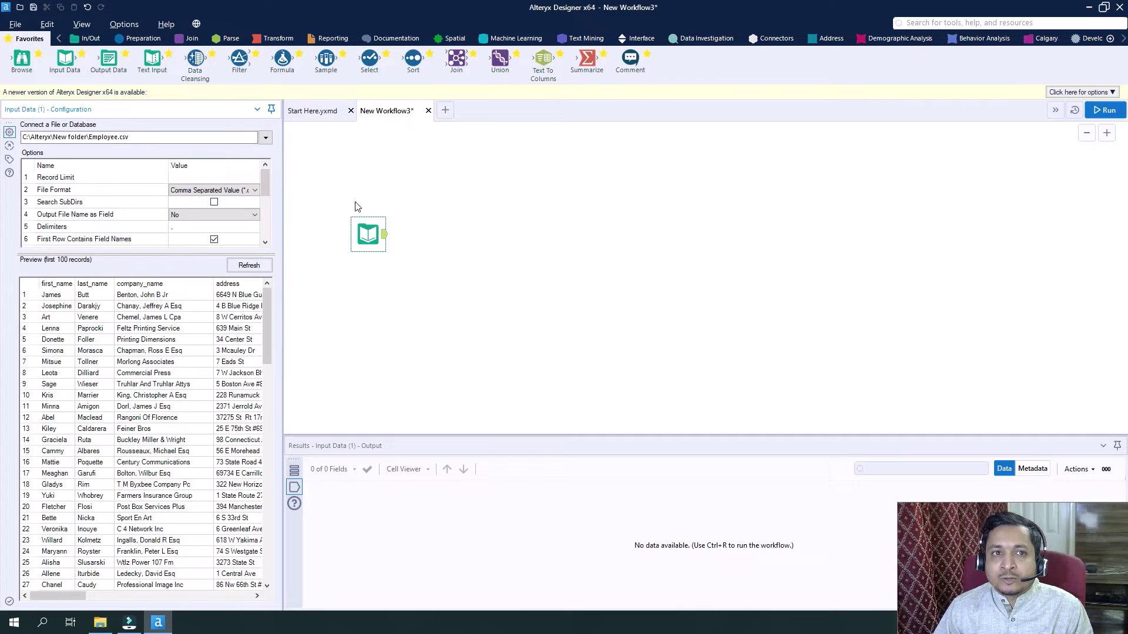
{"action": "left_click", "coordinate": [1107, 110]}
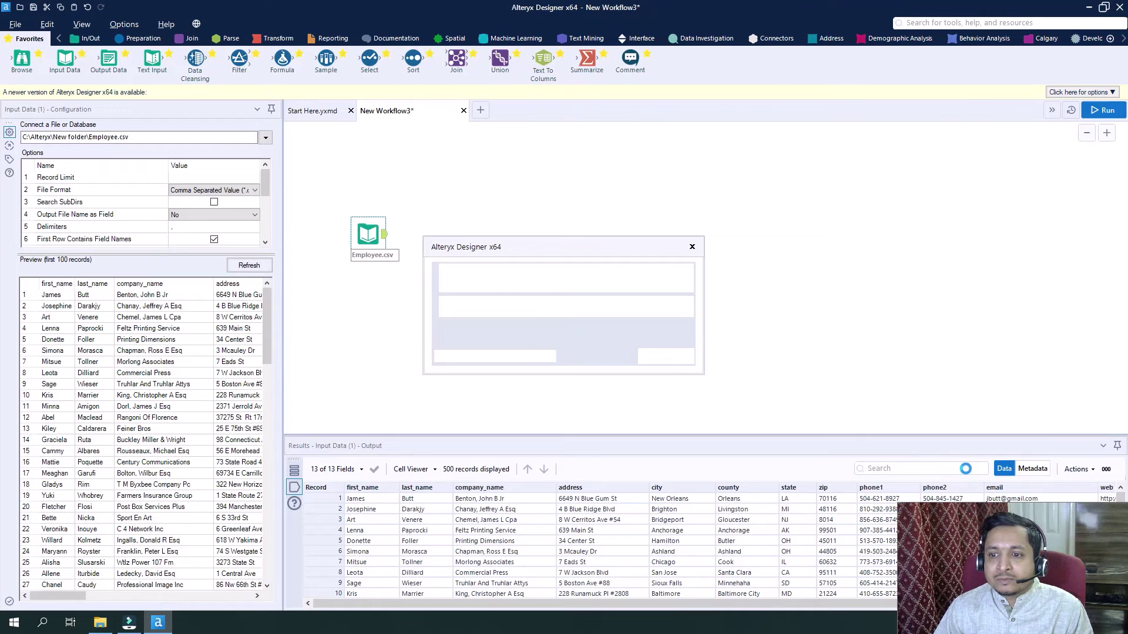
{"action": "left_click", "coordinate": [680, 356]}
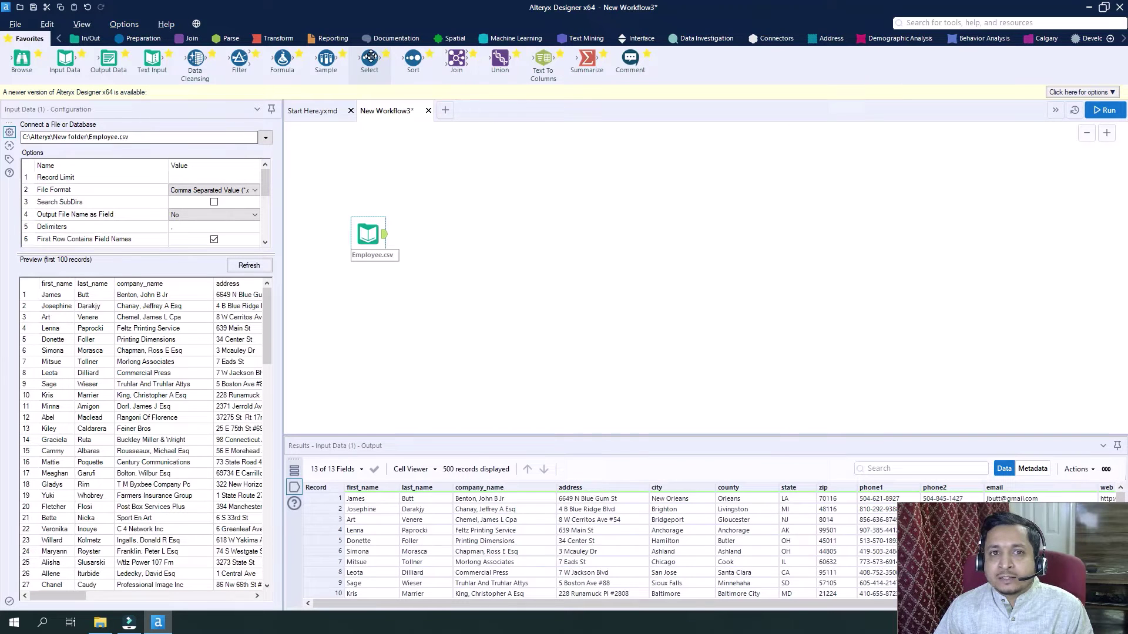
Add a Select tool after Employee.csv and rename fields to First Name, Last Name, Company, Address, City
{"action": "left_click_drag", "start_coordinate": [369, 57], "coordinate": [439, 235]}
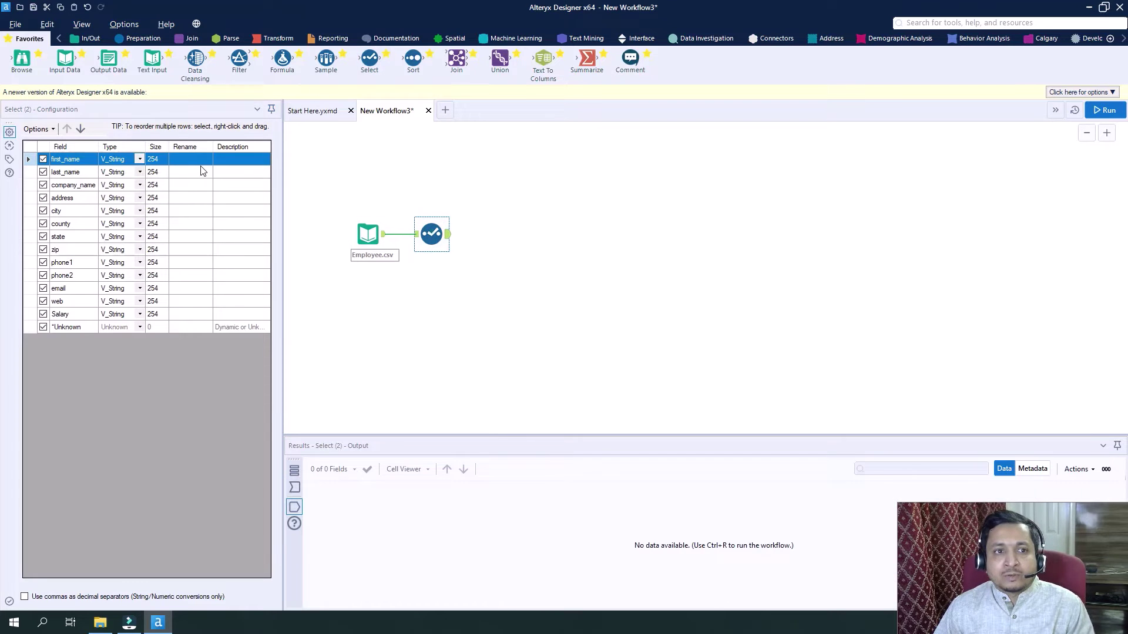
{"action": "left_click", "coordinate": [203, 163]}
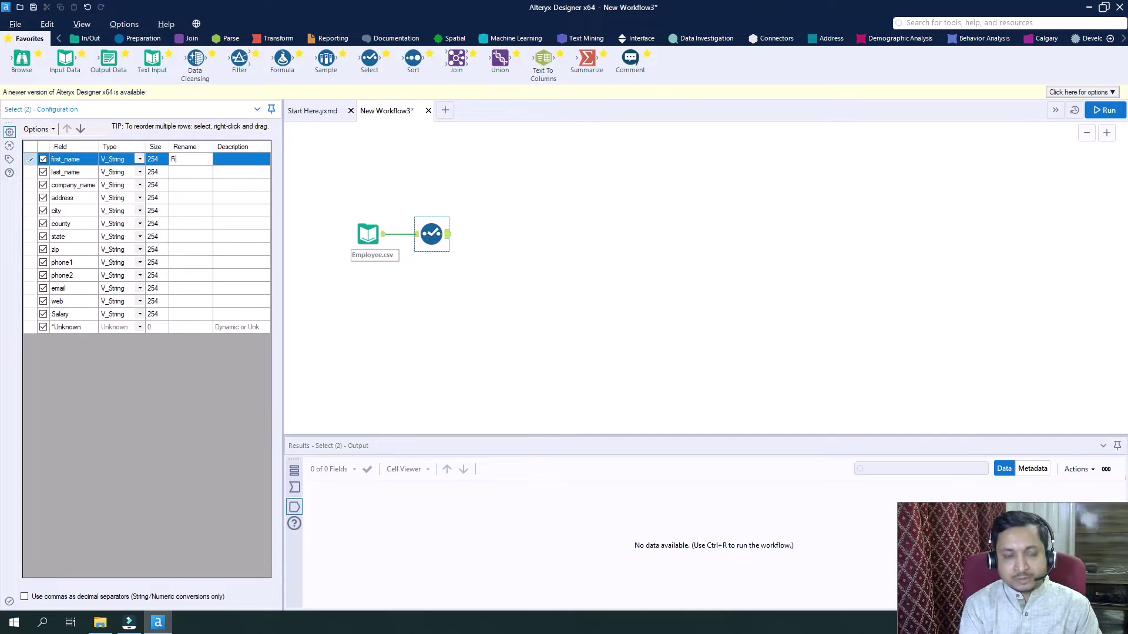
{"action": "key", "text": "Down"}
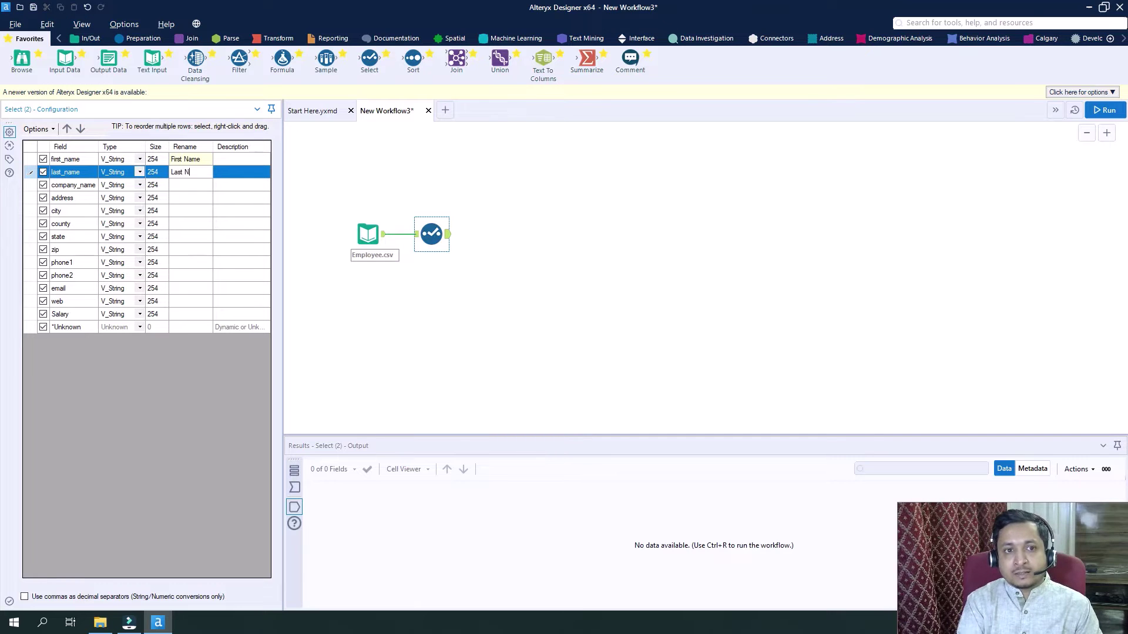
{"action": "key", "text": "Down"}
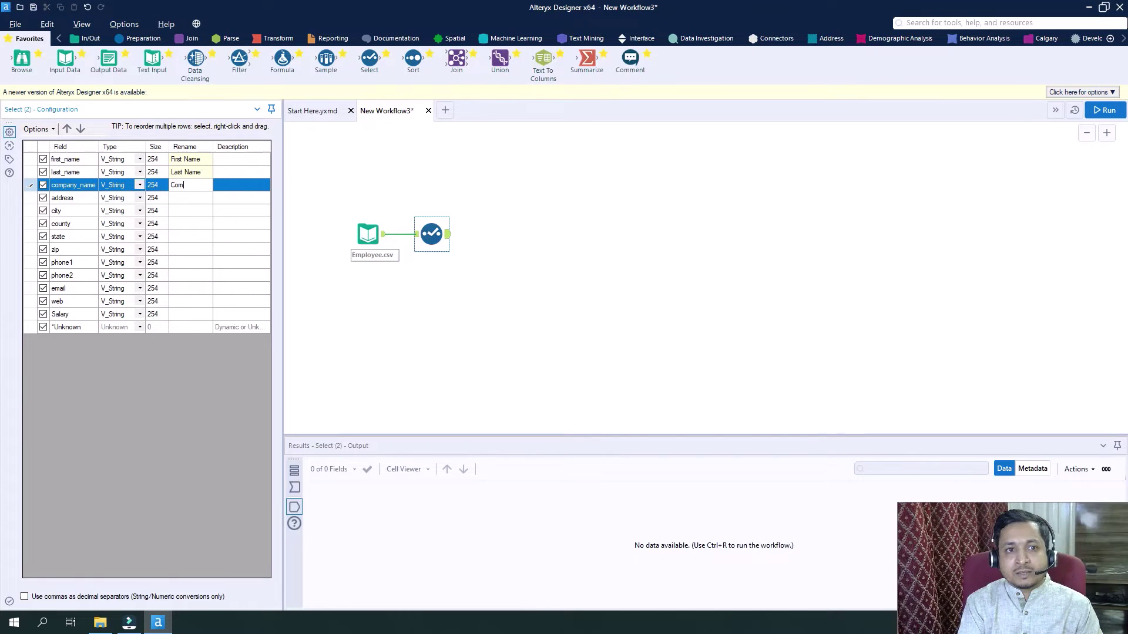
{"action": "key", "text": "Down"}
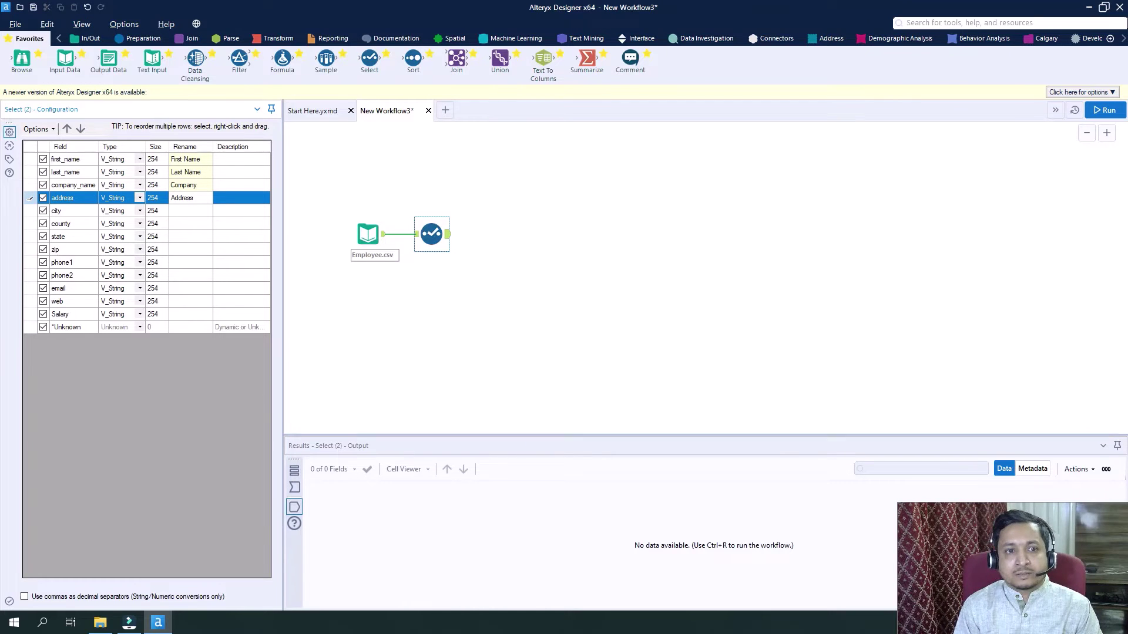
{"action": "key", "text": "Down"}
{"action": "type", "text": "C"}
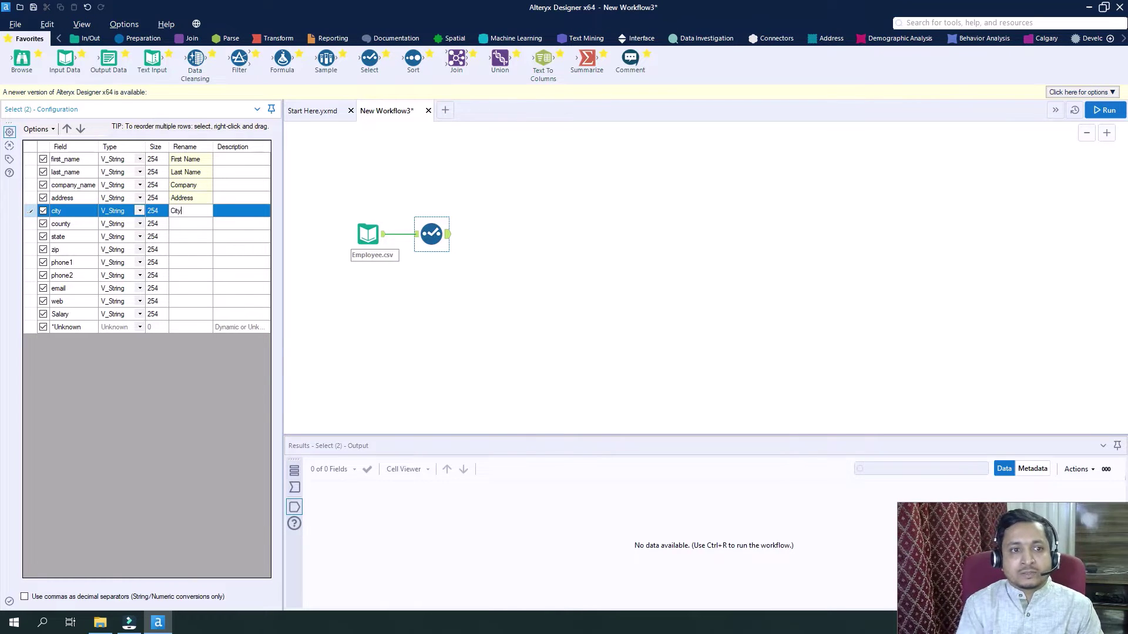
{"action": "key", "text": "Down"}
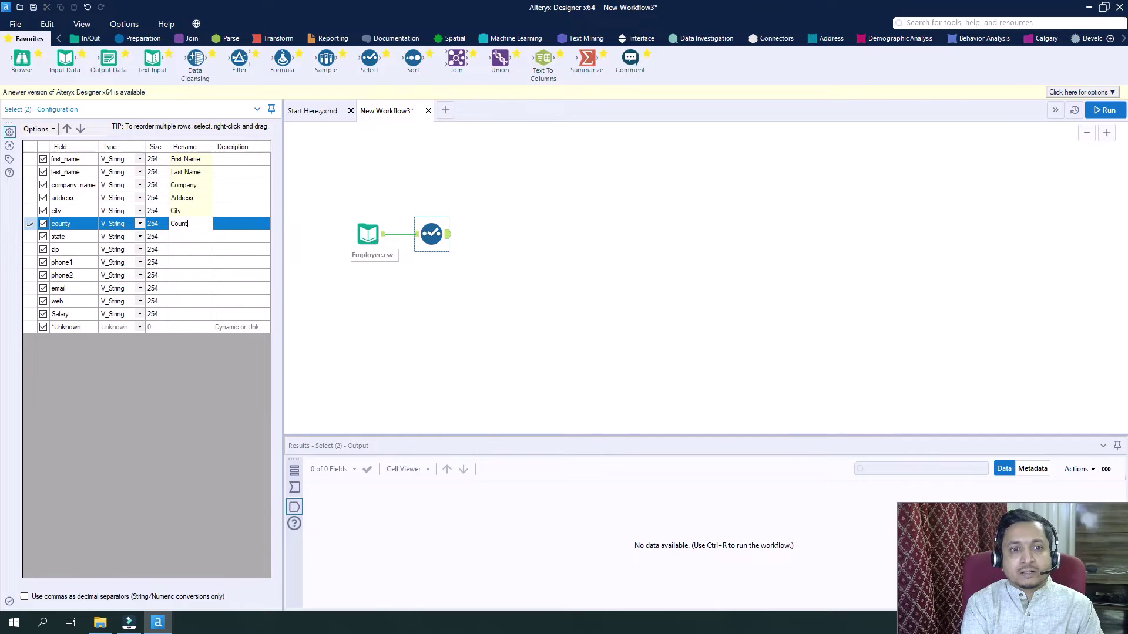
Rename the remaining fields to Country, State, ZipCode, Phone, Phone 2, Email ID and Website
{"action": "type", "text": "Country"}
{"action": "key", "text": "Down"}
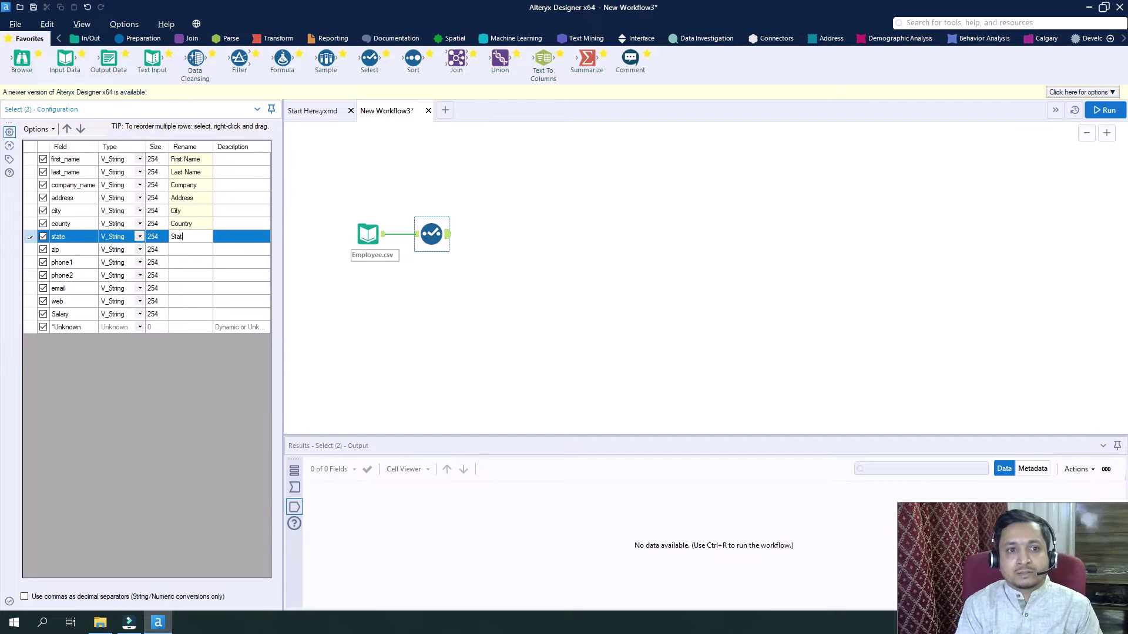
{"action": "key", "text": "Down"}
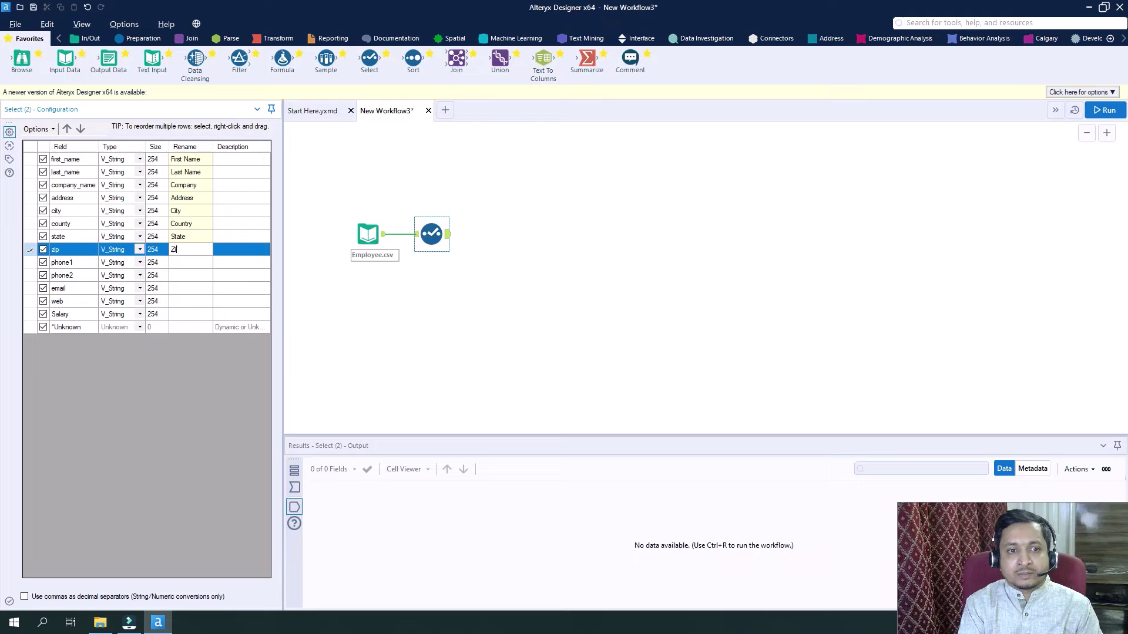
{"action": "key", "text": "Down"}
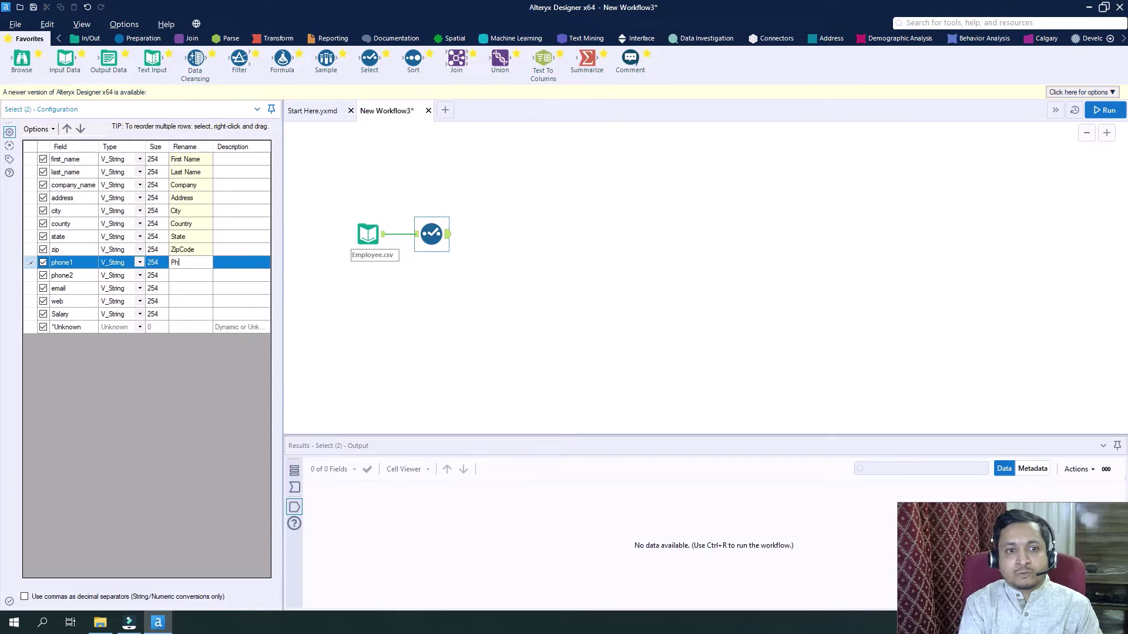
{"action": "key", "text": "Down"}
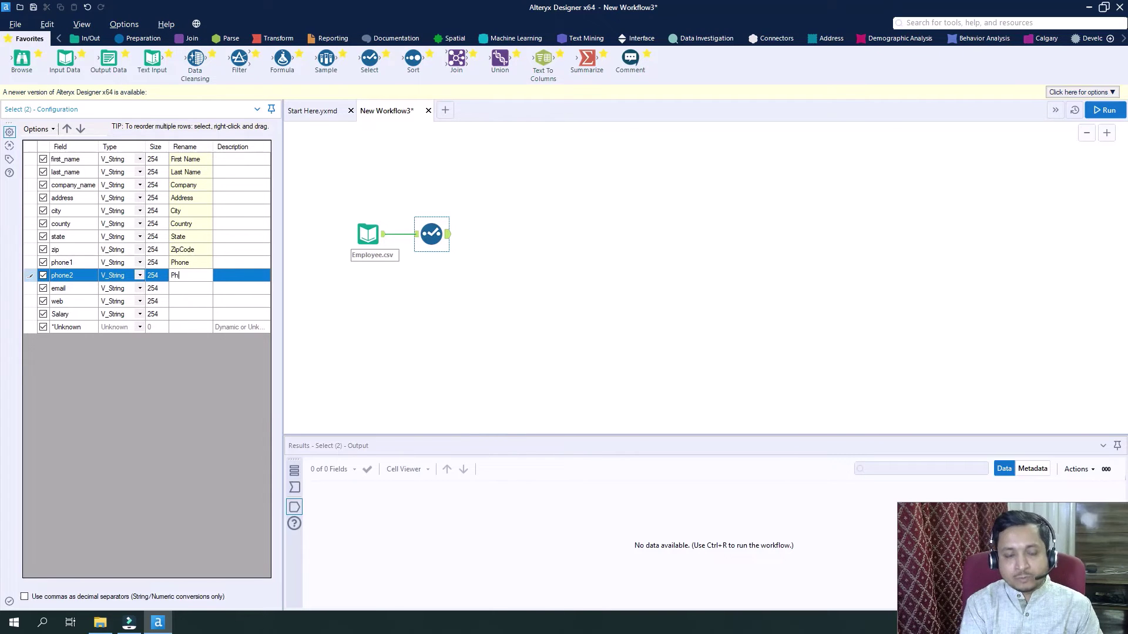
{"action": "key", "text": "Down"}
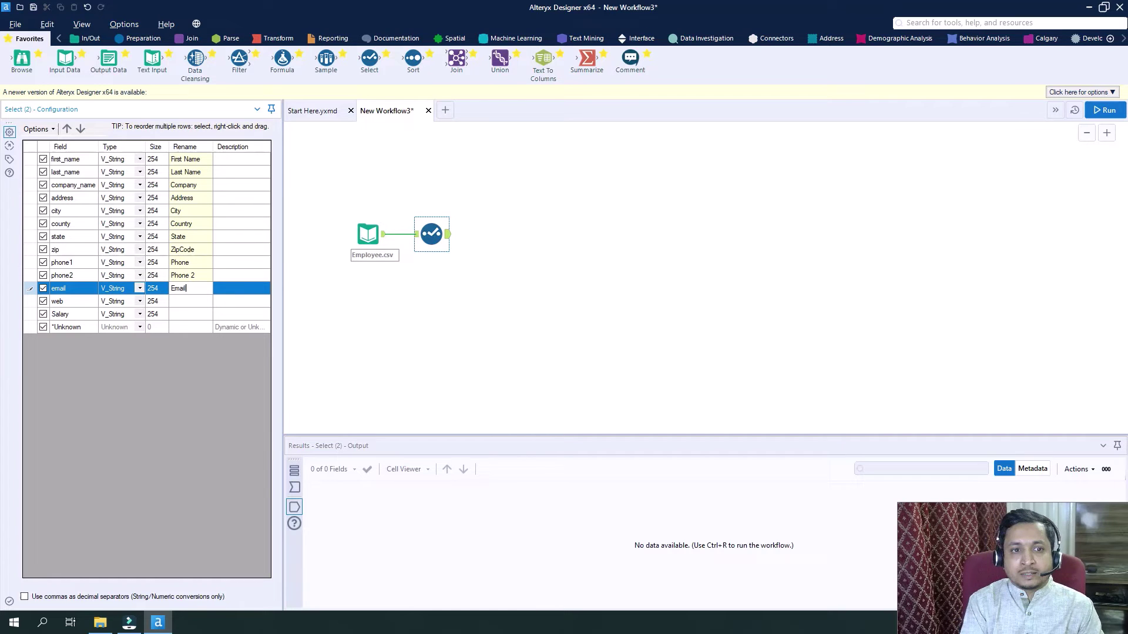
{"action": "key", "text": "Down"}
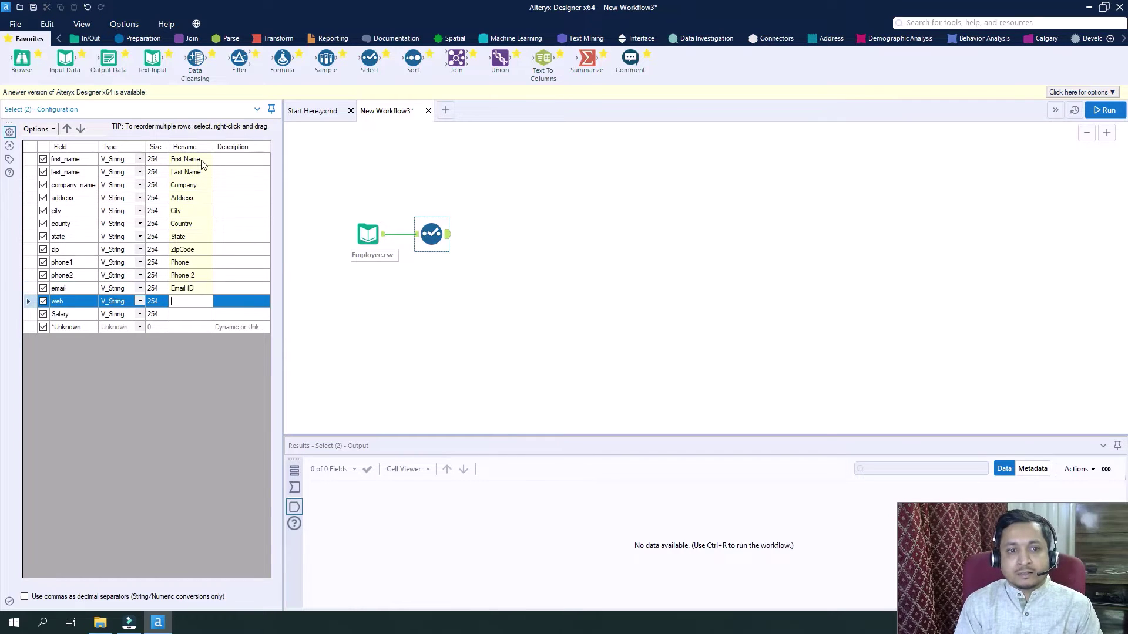
{"action": "type", "text": "Wen"}
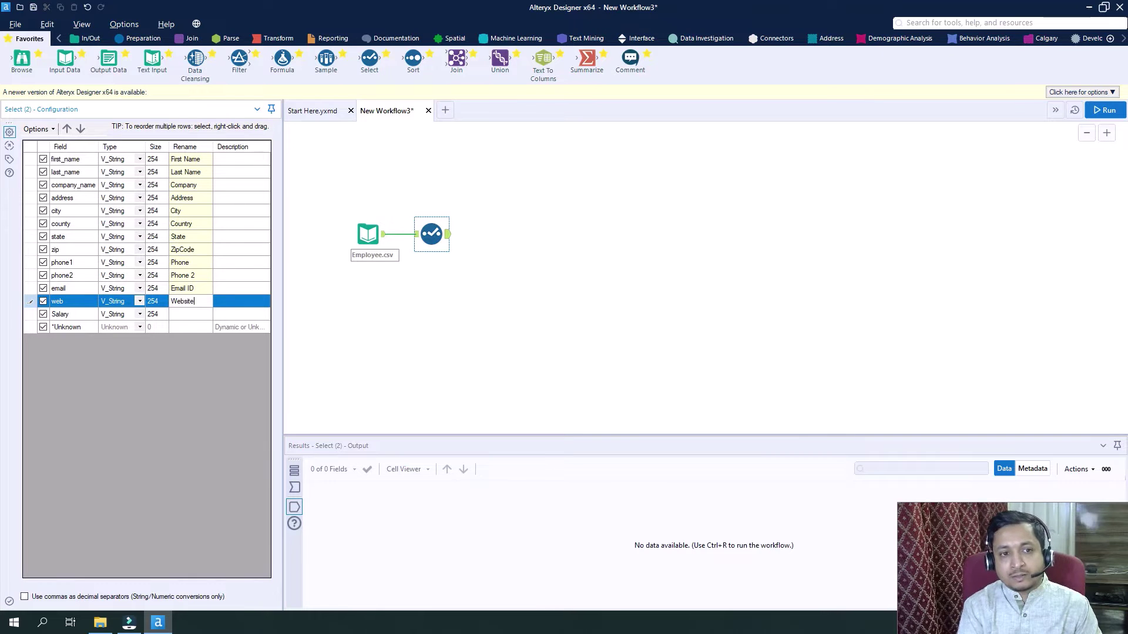
{"action": "key", "text": "Down"}
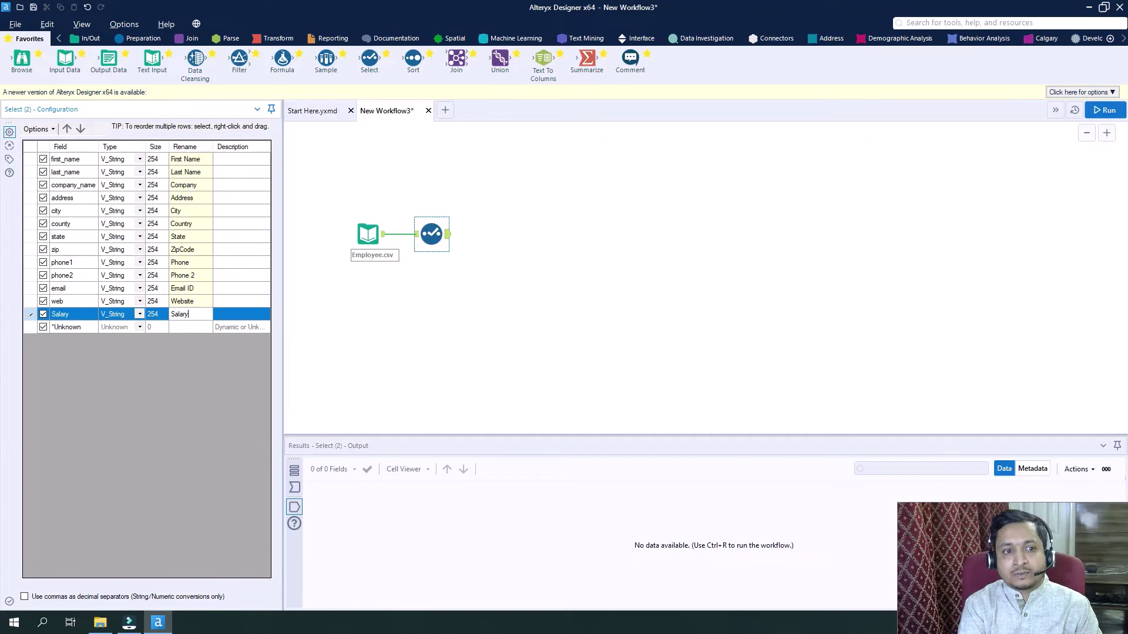
Commit the Salary rename, run the workflow, and show the Select tool's renamed output
{"action": "left_click", "coordinate": [504, 322]}
{"action": "key", "text": "ctrl+r"}
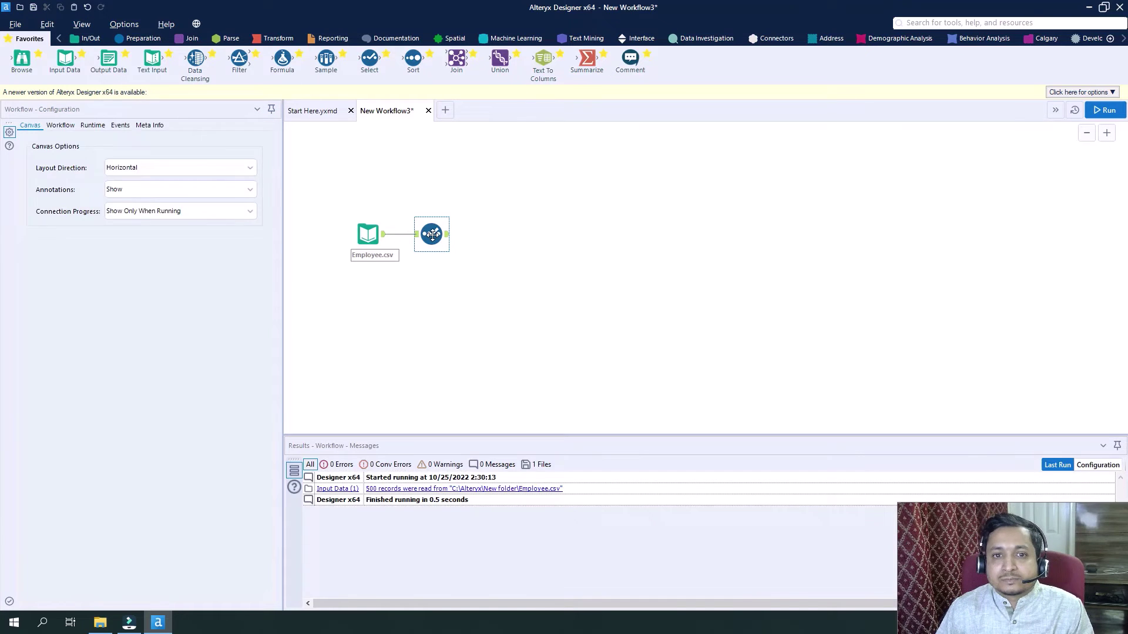
{"action": "left_click", "coordinate": [438, 240]}
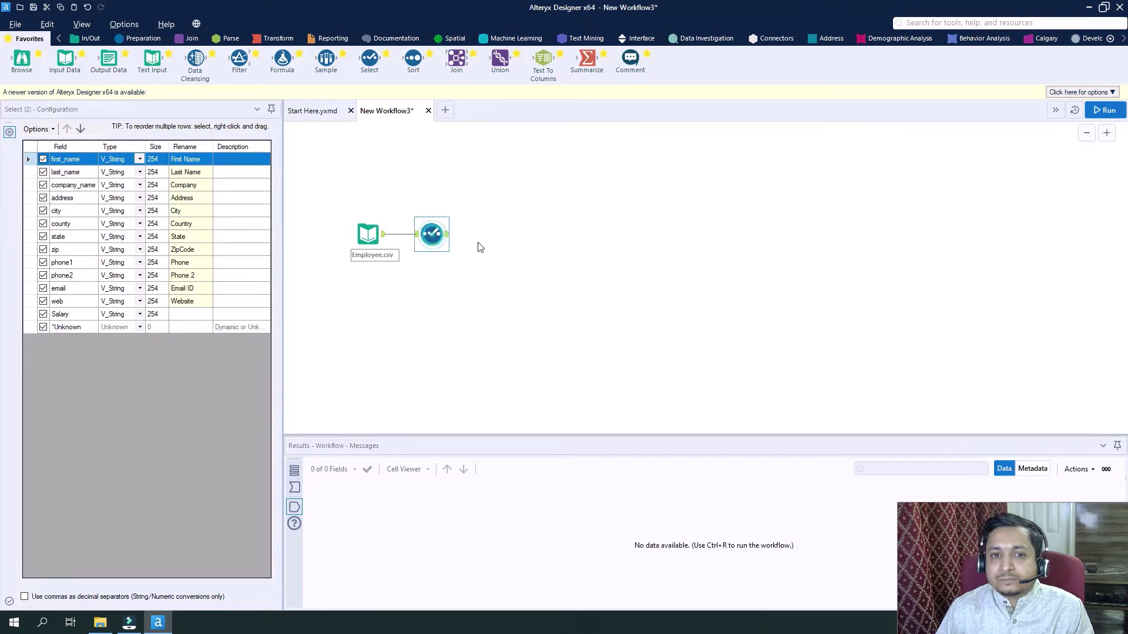
{"action": "left_click", "coordinate": [1107, 112]}
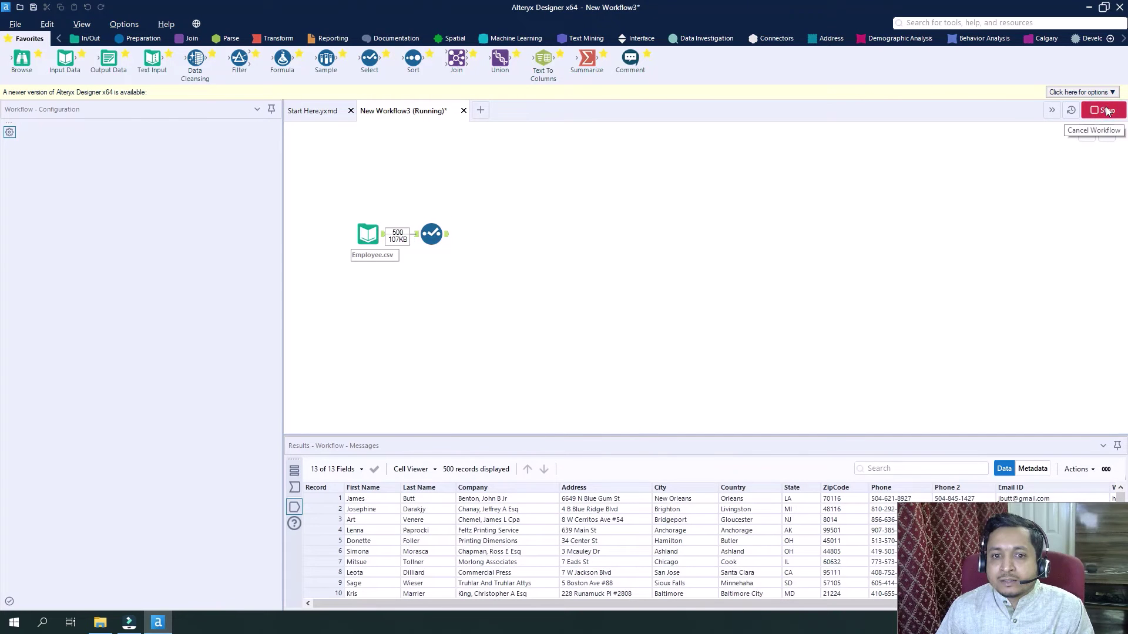
{"action": "left_click", "coordinate": [664, 350]}
{"action": "left_click", "coordinate": [728, 433]}
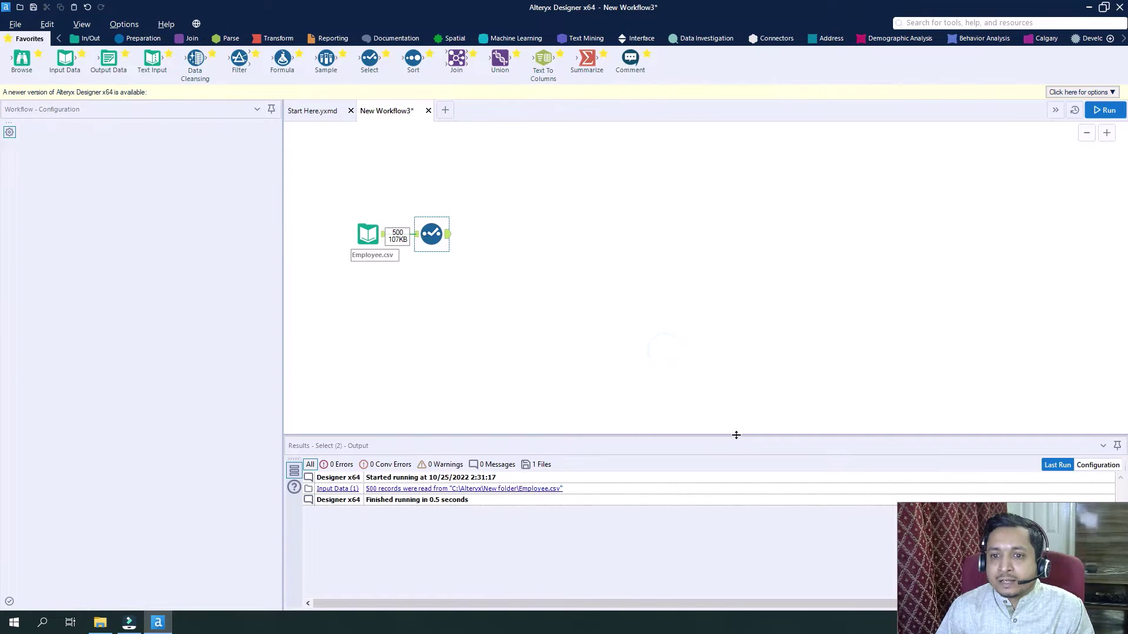
{"action": "left_click", "coordinate": [421, 245]}
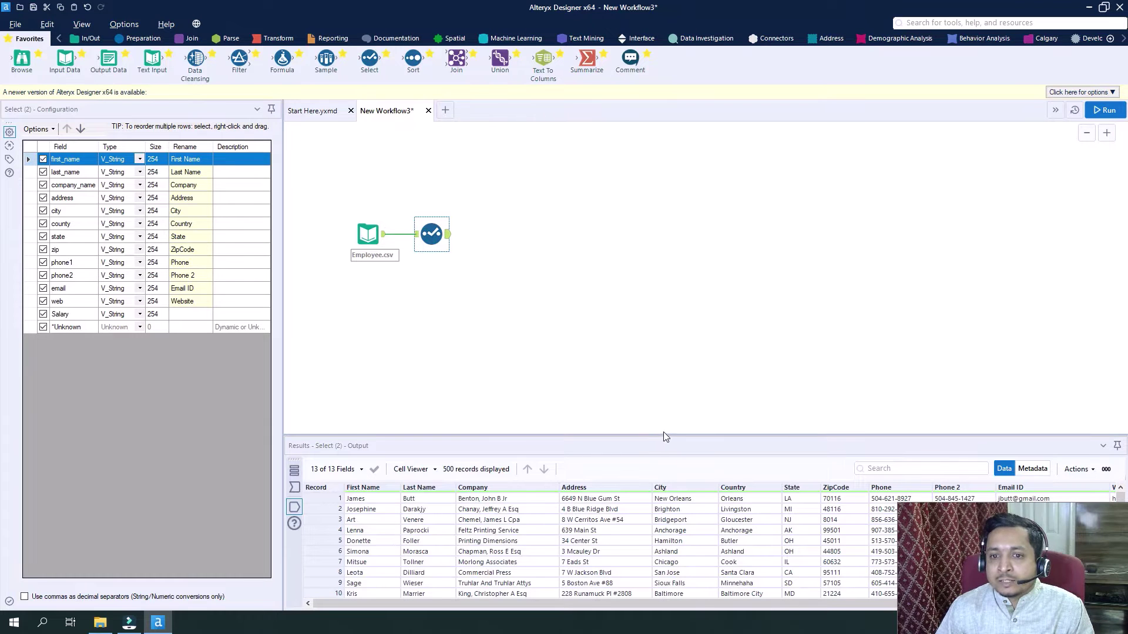
Enlarge the Results pane and browse the 500 records, checking the State values
{"action": "left_click_drag", "start_coordinate": [665, 434], "coordinate": [672, 313]}
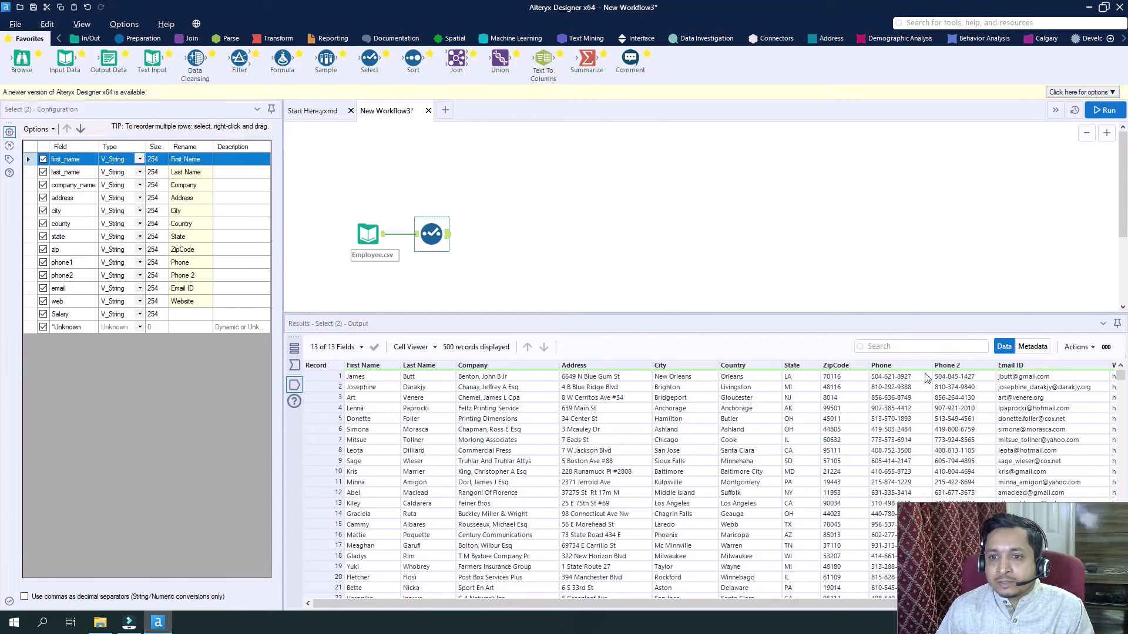
{"action": "left_click_drag", "start_coordinate": [501, 602], "coordinate": [417, 605]}
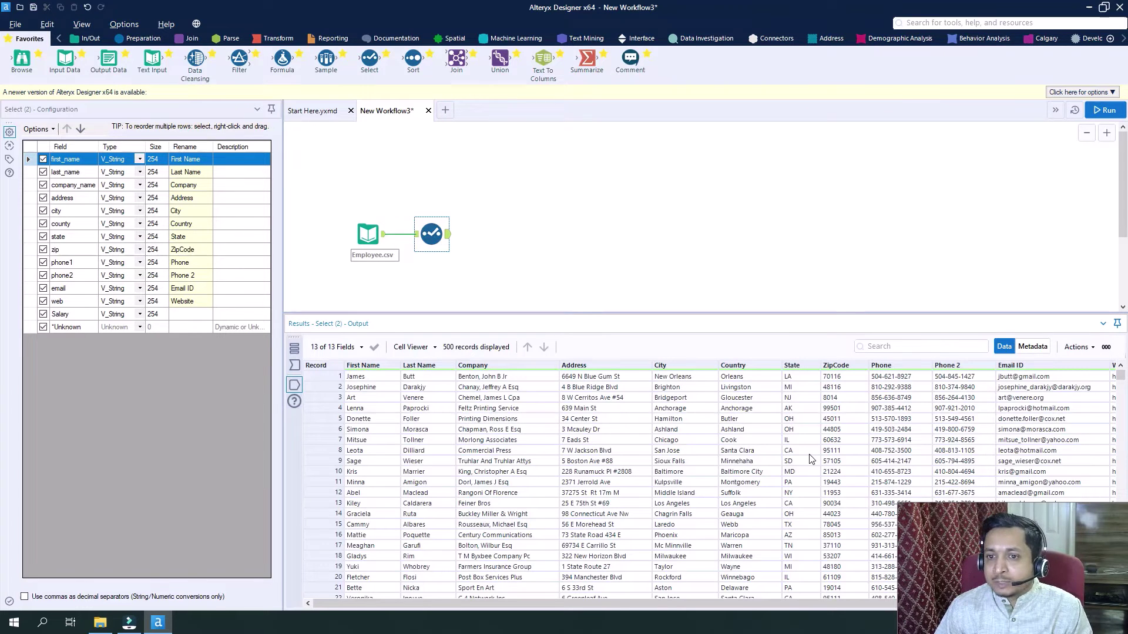
{"action": "left_click", "coordinate": [801, 378]}
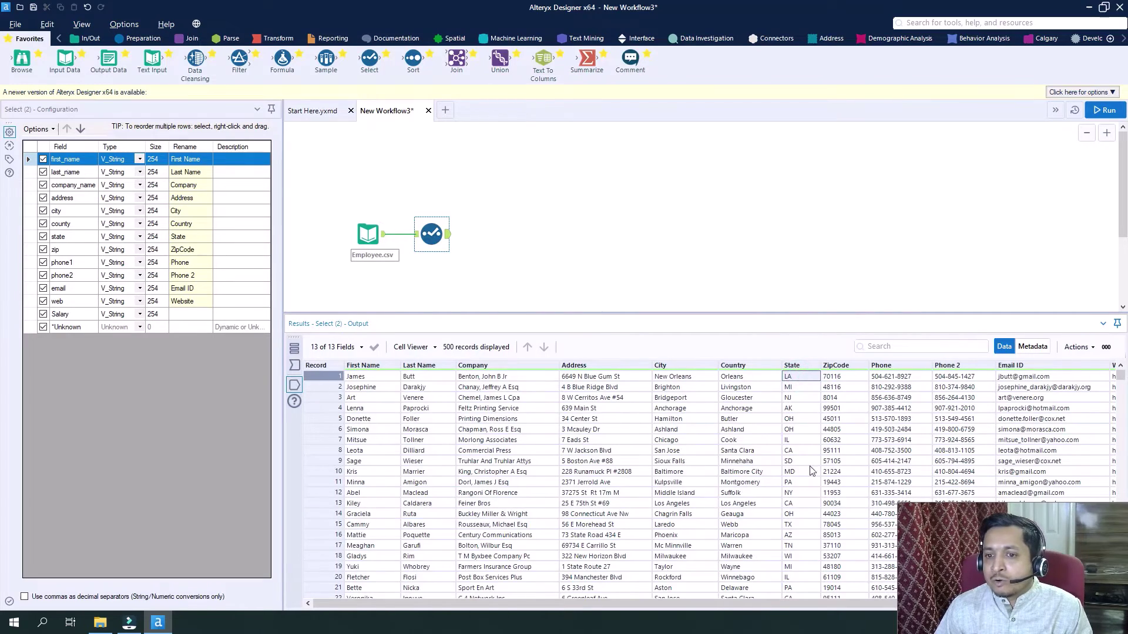
{"action": "scroll", "coordinate": [812, 476], "scroll_direction": "down", "scroll_amount": 13}
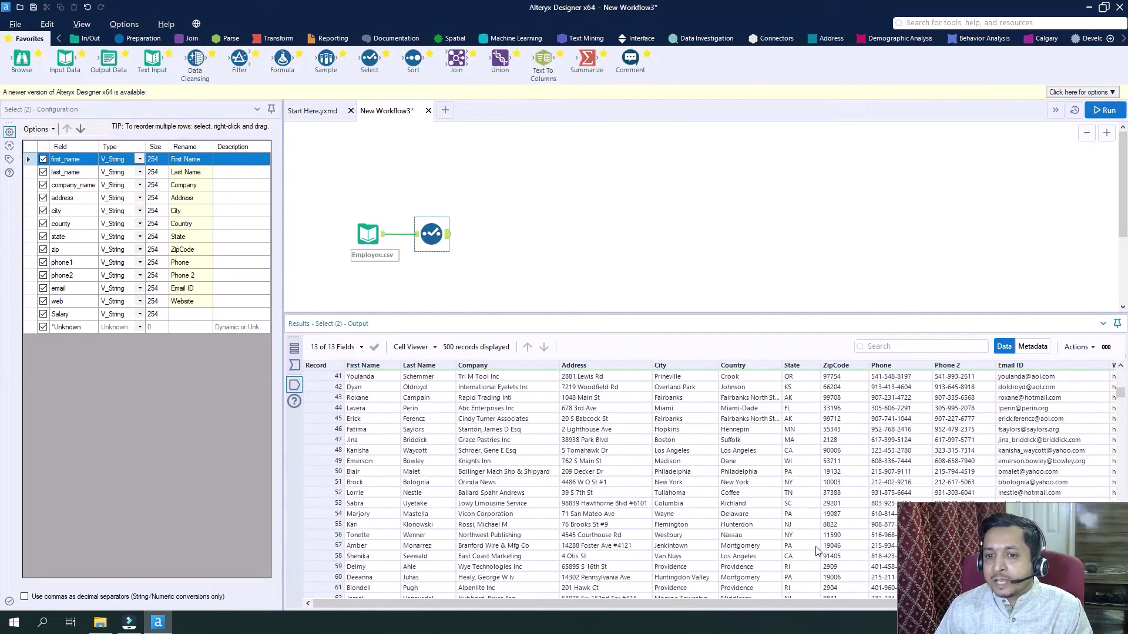
{"action": "scroll", "coordinate": [817, 551], "scroll_direction": "down", "scroll_amount": 5}
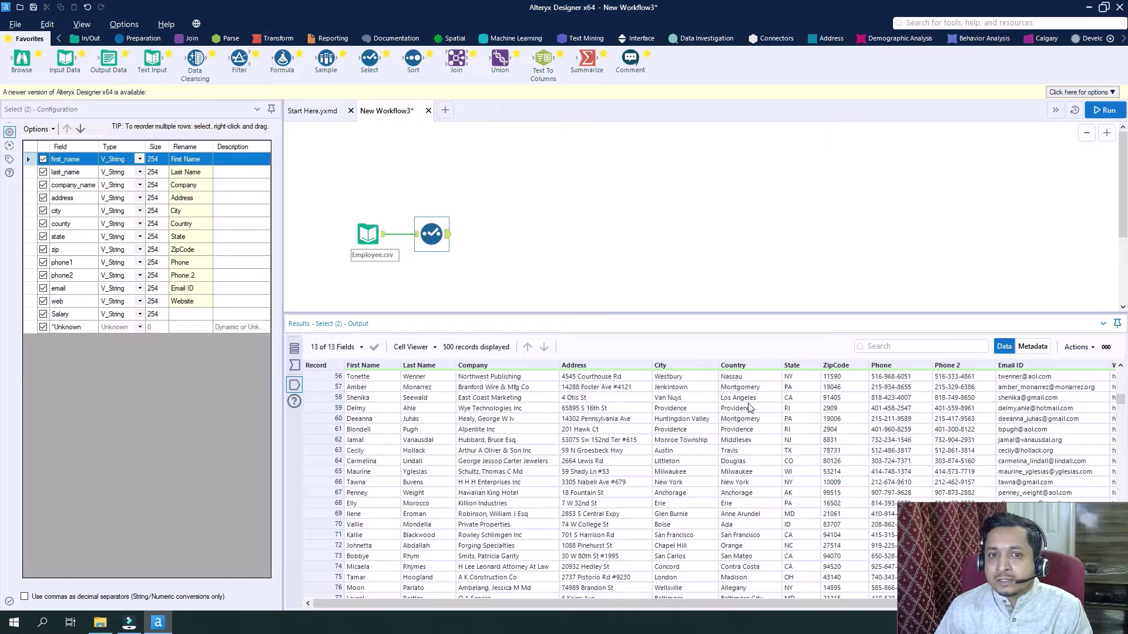
{"action": "scroll", "coordinate": [798, 383], "scroll_direction": "down", "scroll_amount": 1}
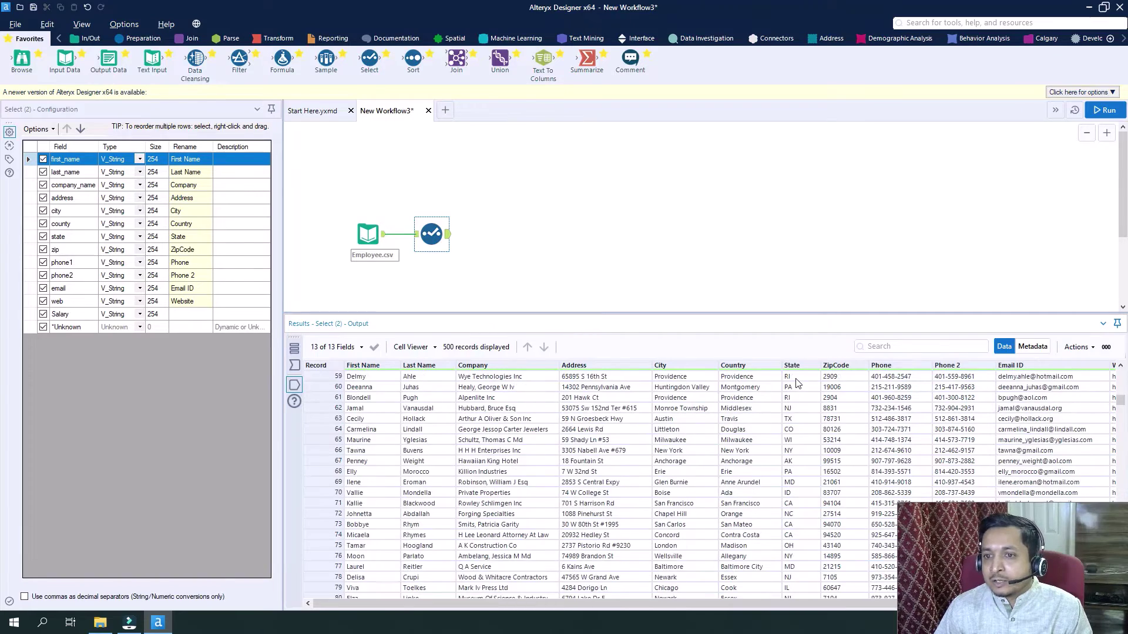
{"action": "scroll", "coordinate": [797, 386], "scroll_direction": "up", "scroll_amount": 14}
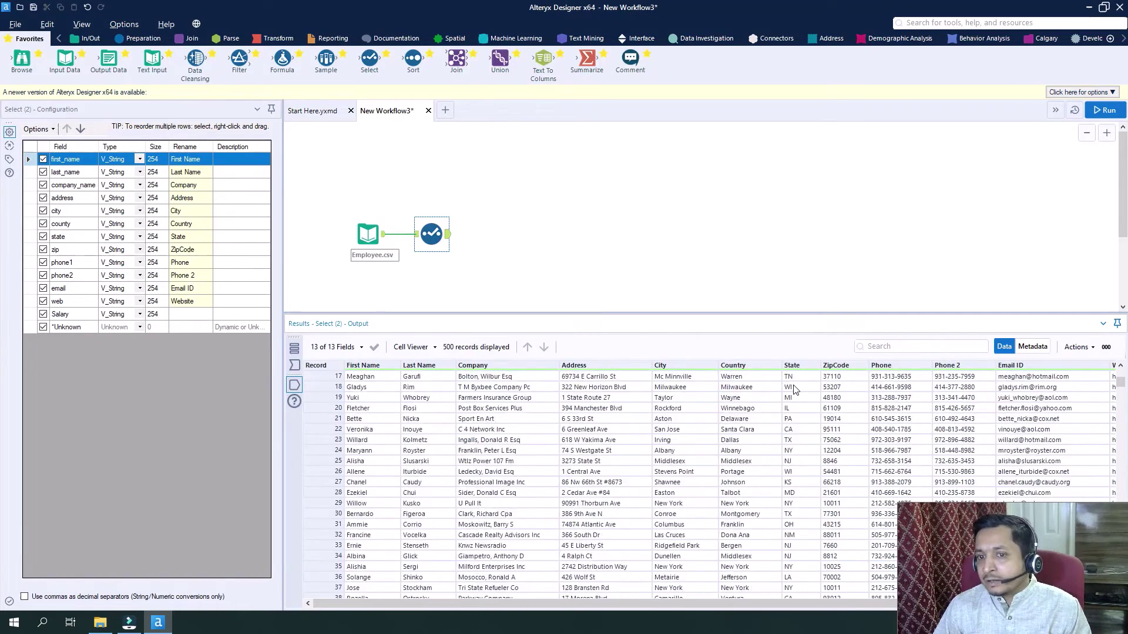
{"action": "scroll", "coordinate": [794, 390], "scroll_direction": "up", "scroll_amount": 5}
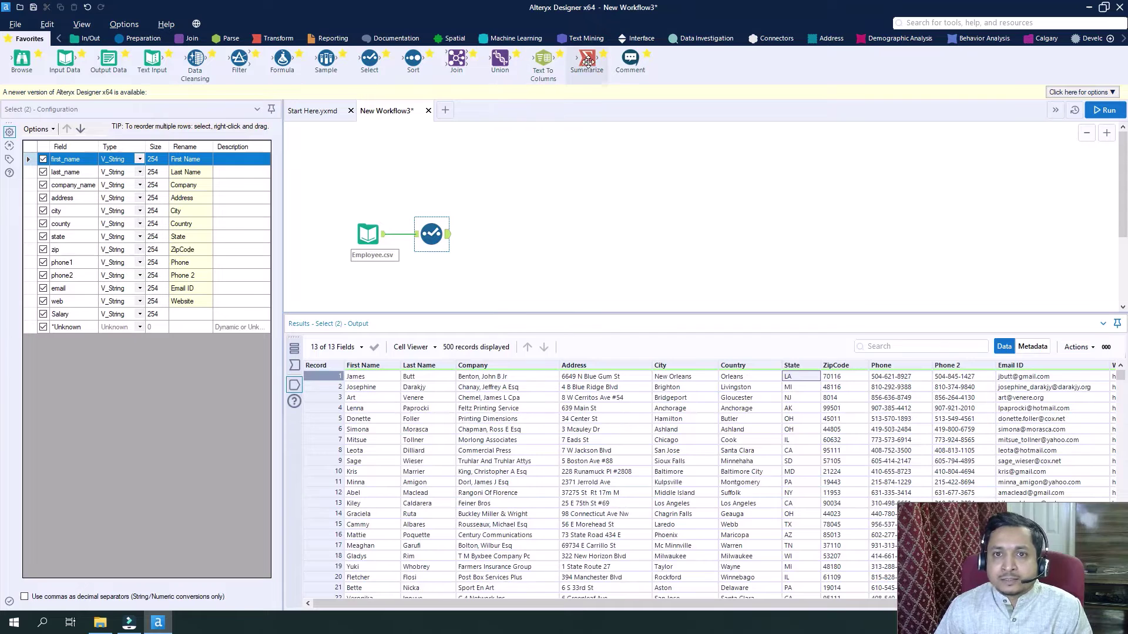
Add a Summarize tool after Select grouping by State, and run it to list 47 states
{"action": "left_click_drag", "start_coordinate": [587, 61], "coordinate": [499, 233]}
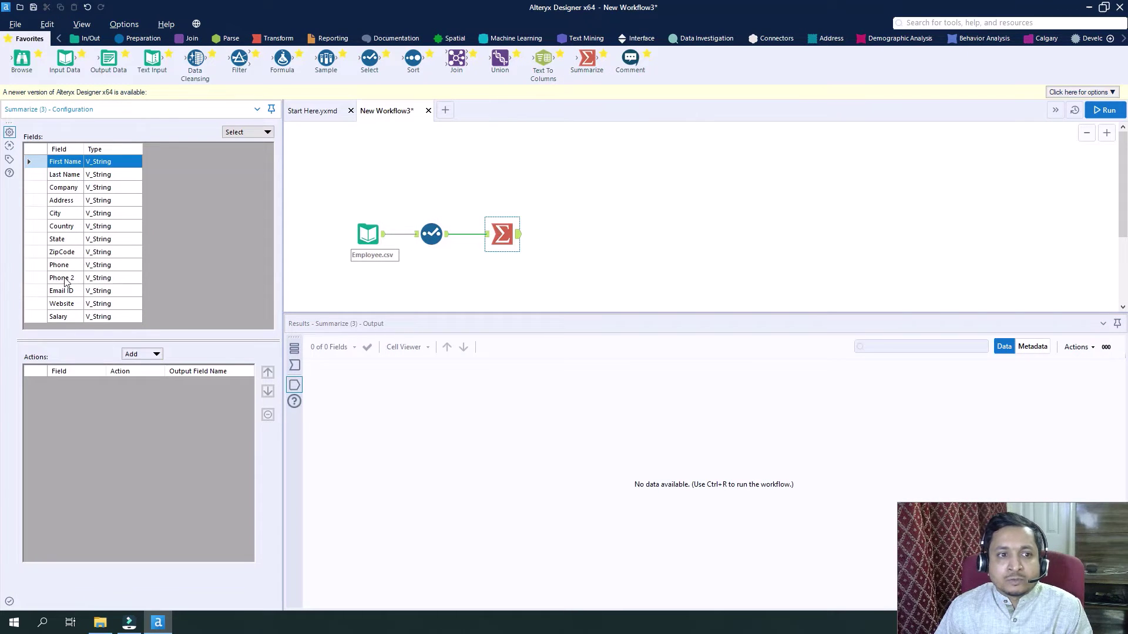
{"action": "left_click", "coordinate": [69, 239]}
{"action": "left_click", "coordinate": [157, 354]}
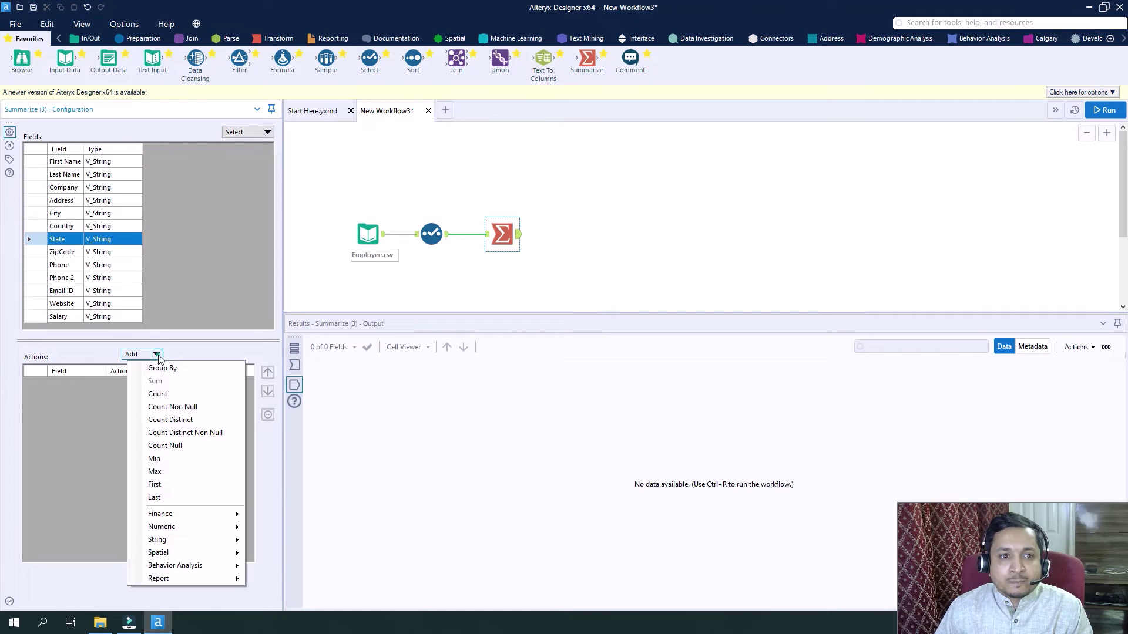
{"action": "left_click", "coordinate": [163, 368]}
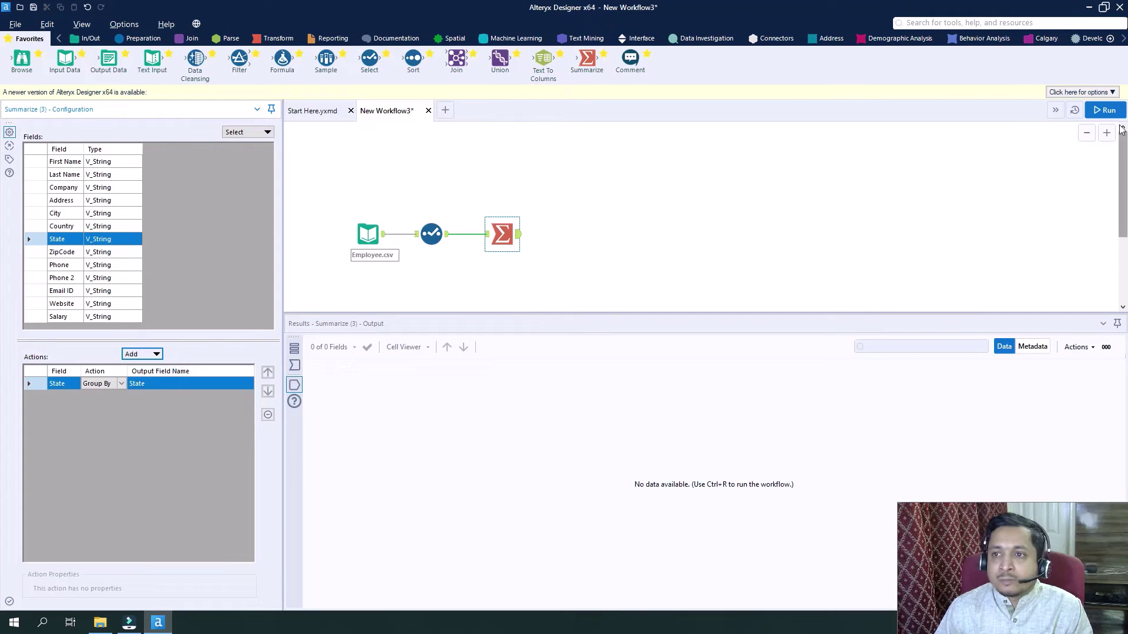
{"action": "left_click", "coordinate": [1104, 109]}
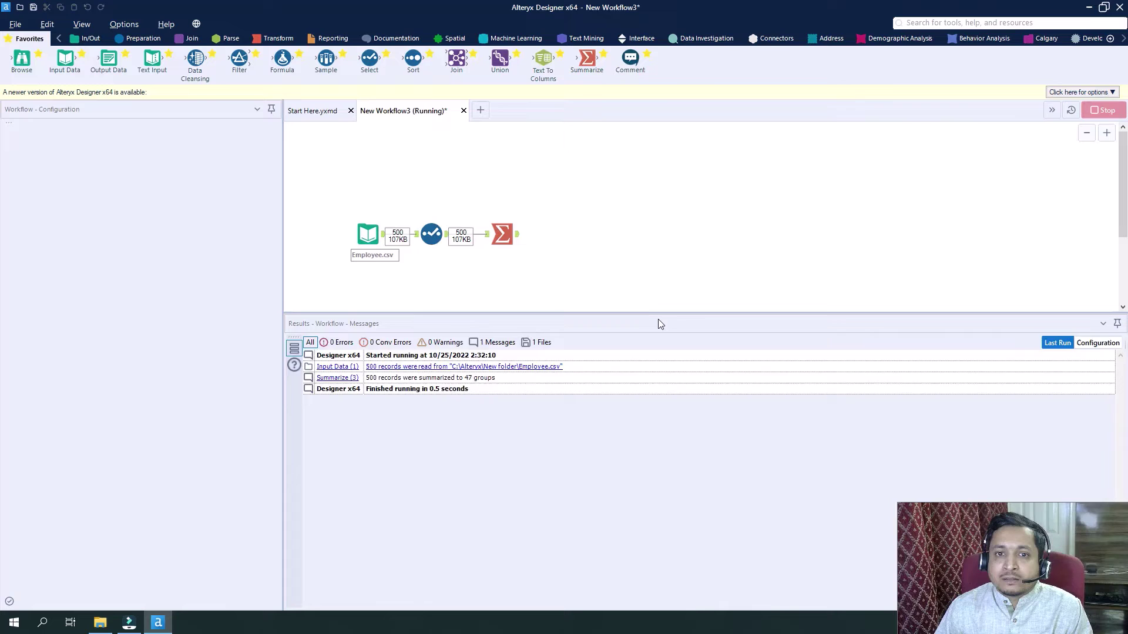
{"action": "left_click", "coordinate": [673, 350]}
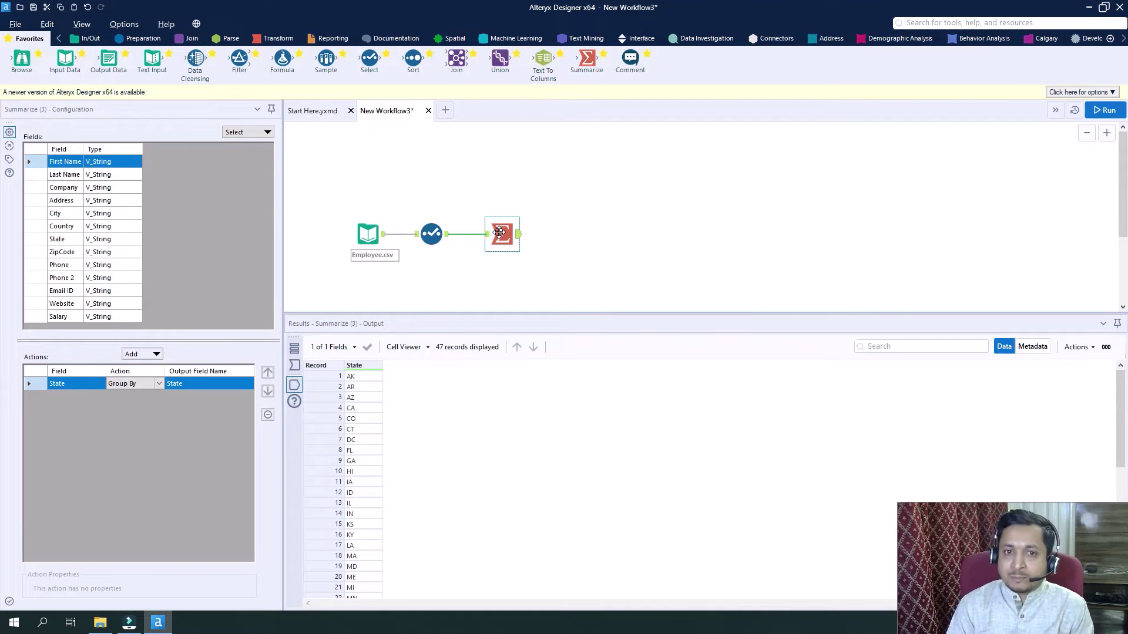
Replace the Summarize tool with a Sample tool after Select keeping the first 30 rows
{"action": "key", "text": "Delete"}
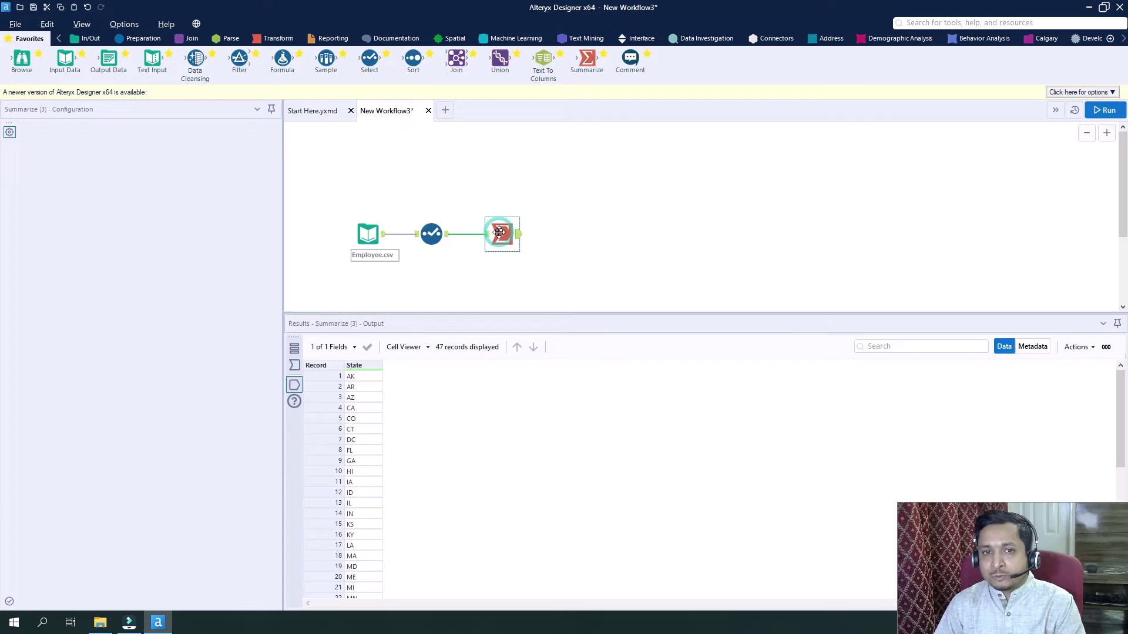
{"action": "left_click_drag", "start_coordinate": [325, 56], "coordinate": [488, 234]}
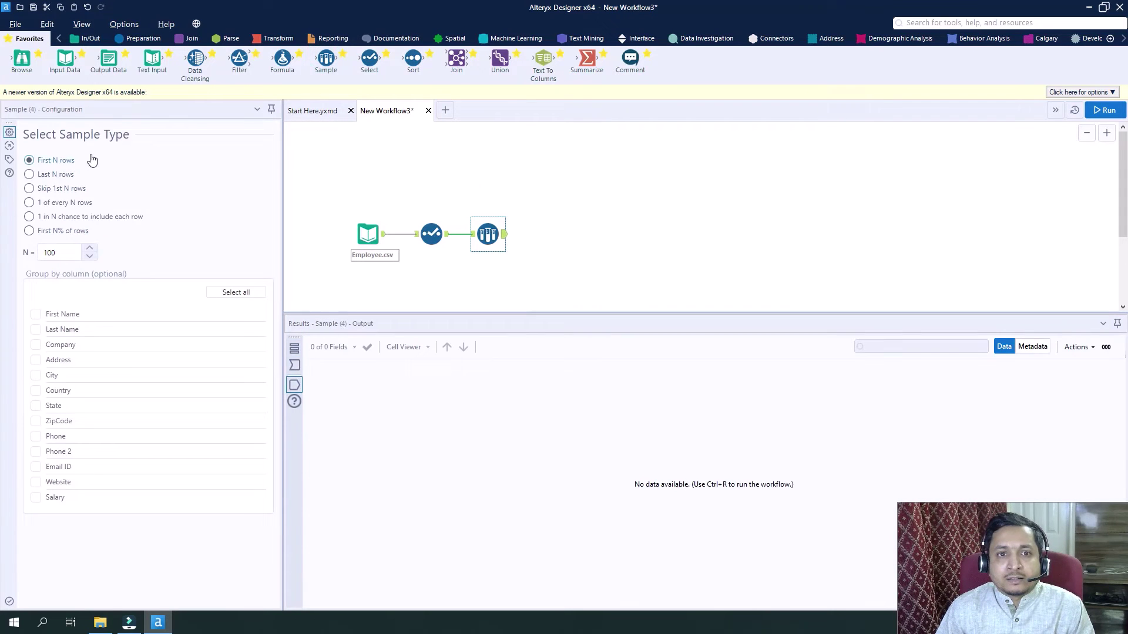
{"action": "left_click", "coordinate": [68, 257]}
{"action": "double_click", "coordinate": [68, 257]}
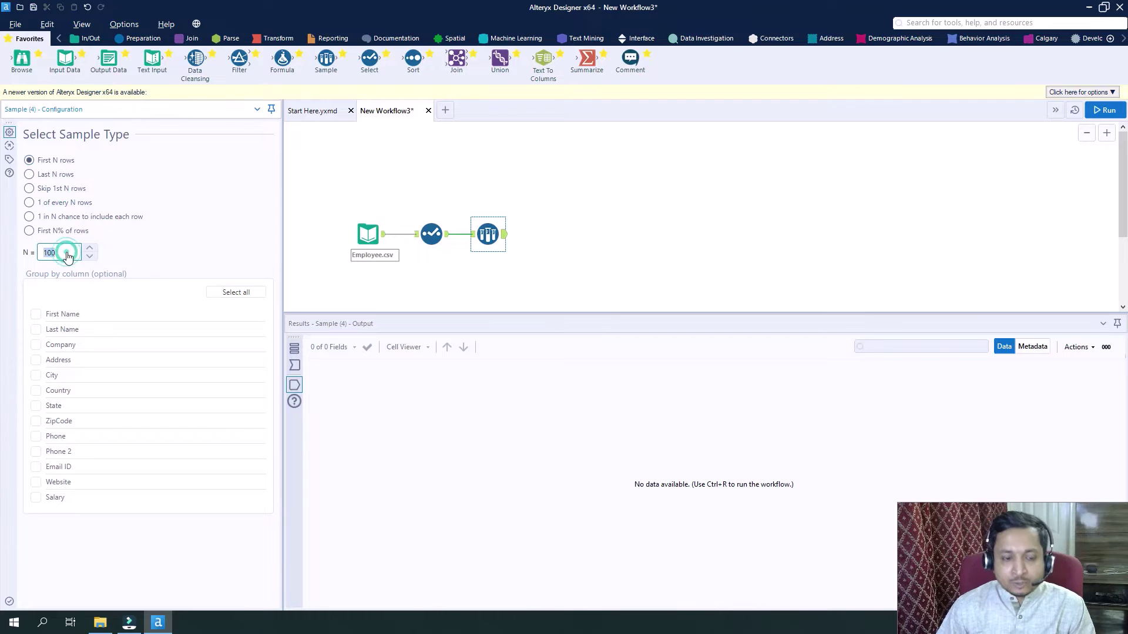
{"action": "type", "text": "30"}
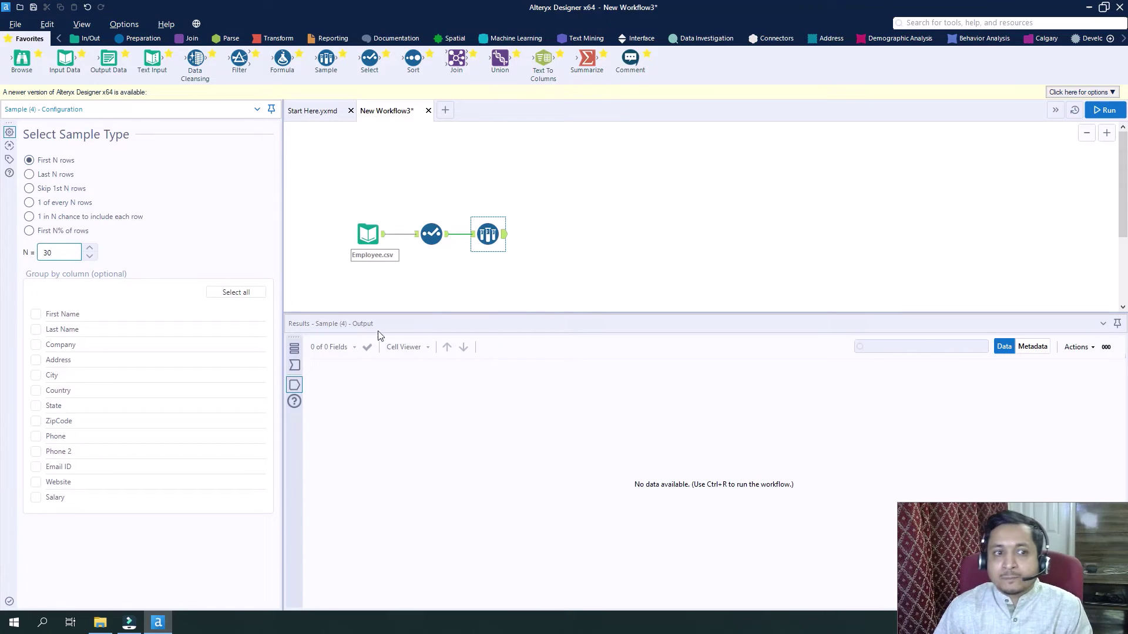
Run the workflow, review the sample results, and attach an Output Data tool after Sample
{"action": "key", "text": "ctrl+r"}
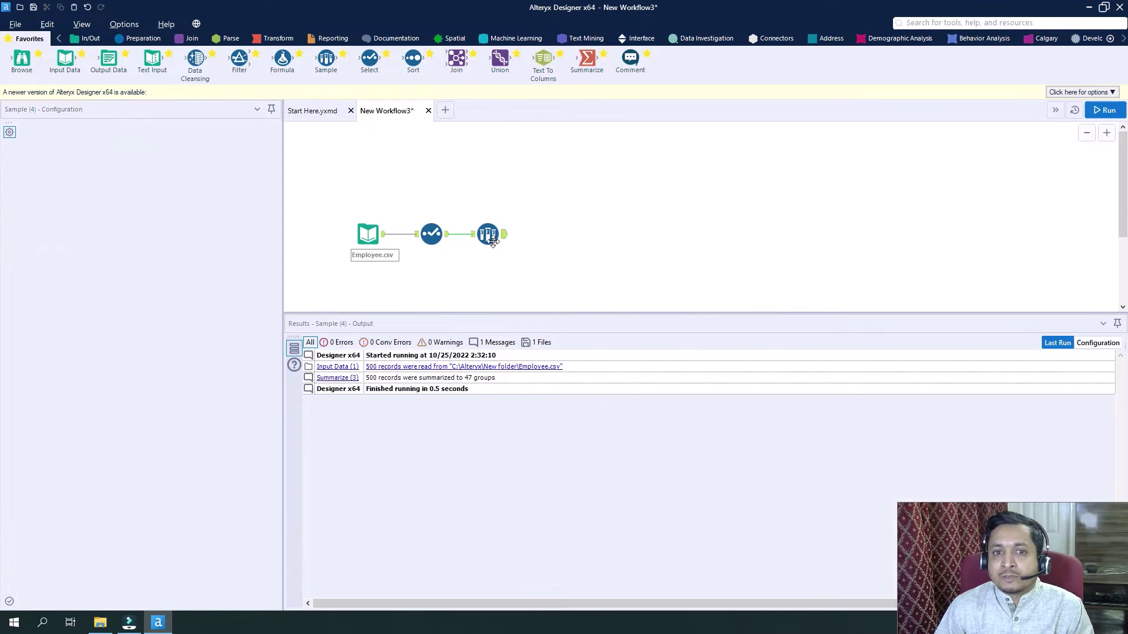
{"action": "left_click", "coordinate": [490, 237]}
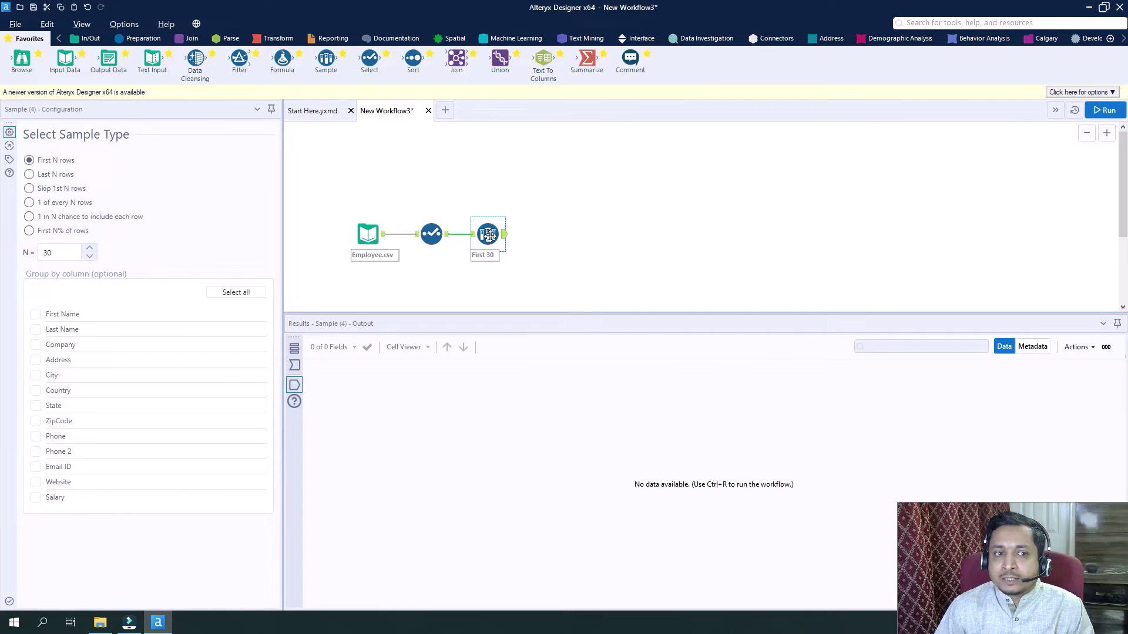
{"action": "left_click", "coordinate": [431, 234]}
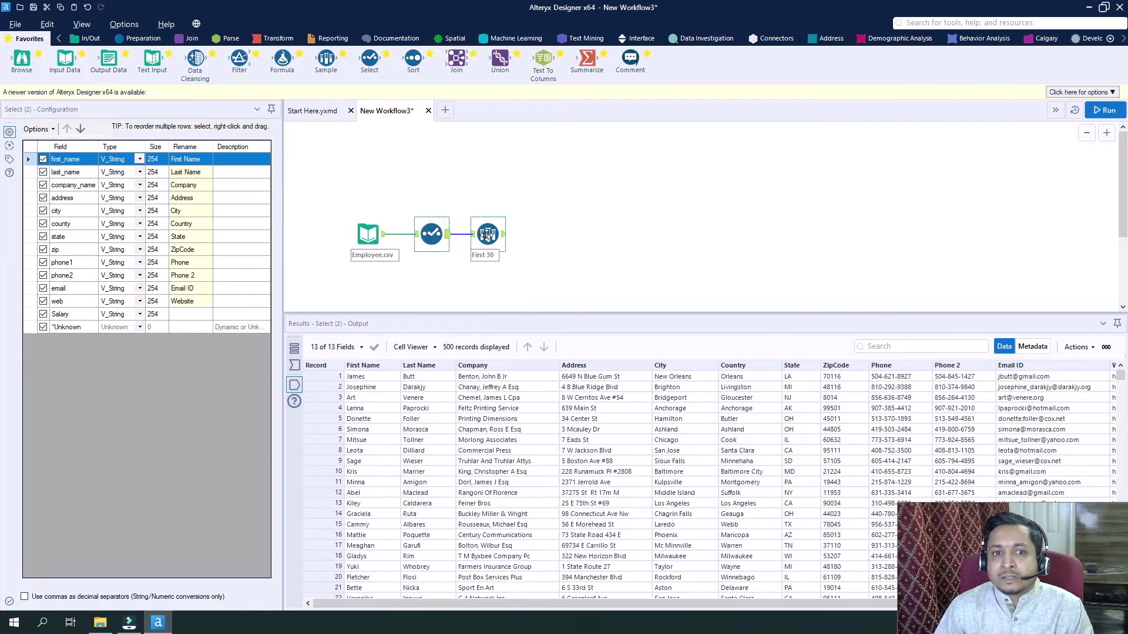
{"action": "left_click", "coordinate": [487, 236]}
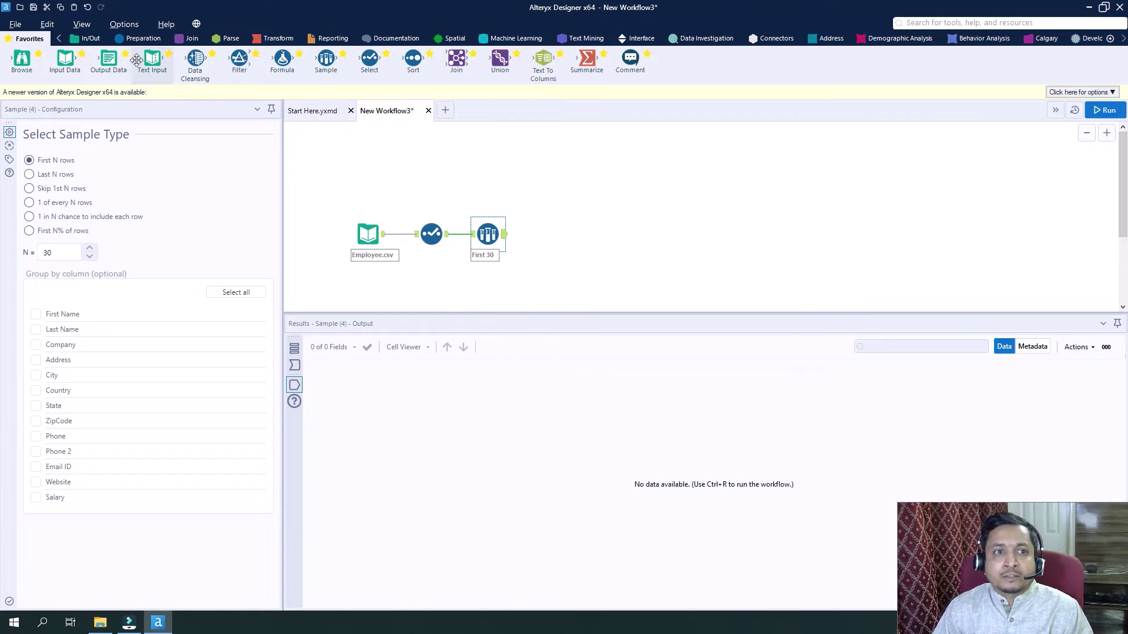
{"action": "left_click_drag", "start_coordinate": [109, 59], "coordinate": [559, 234]}
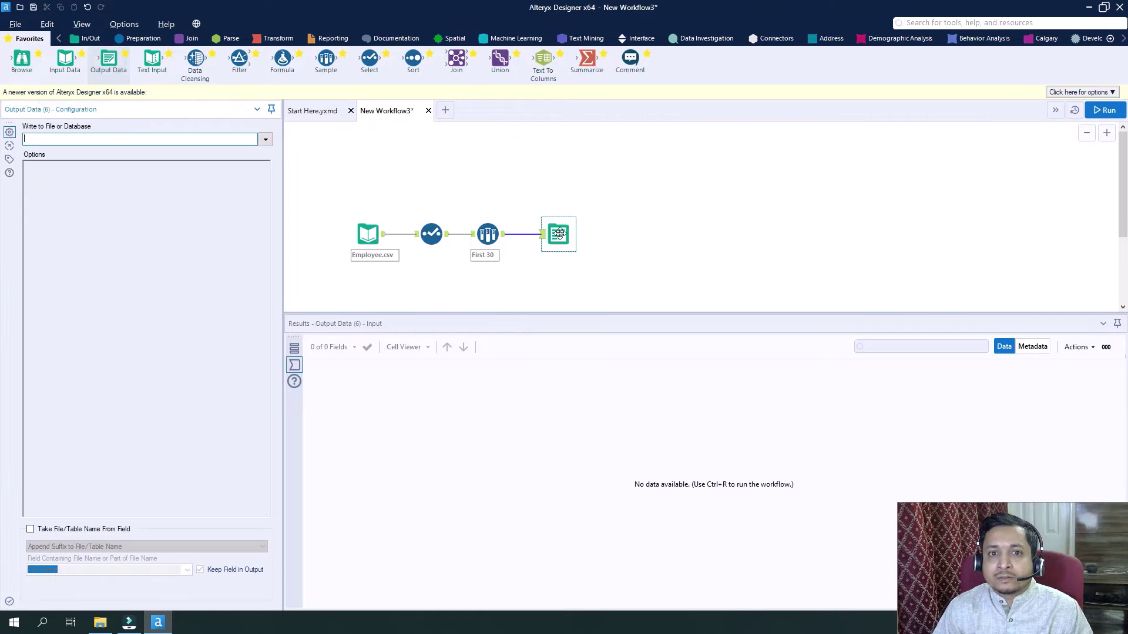
Set the Output Data tool to write C:\Alteryx\Output.xlsx as Excel .xlsx on Sheet1
{"action": "left_click", "coordinate": [265, 139]}
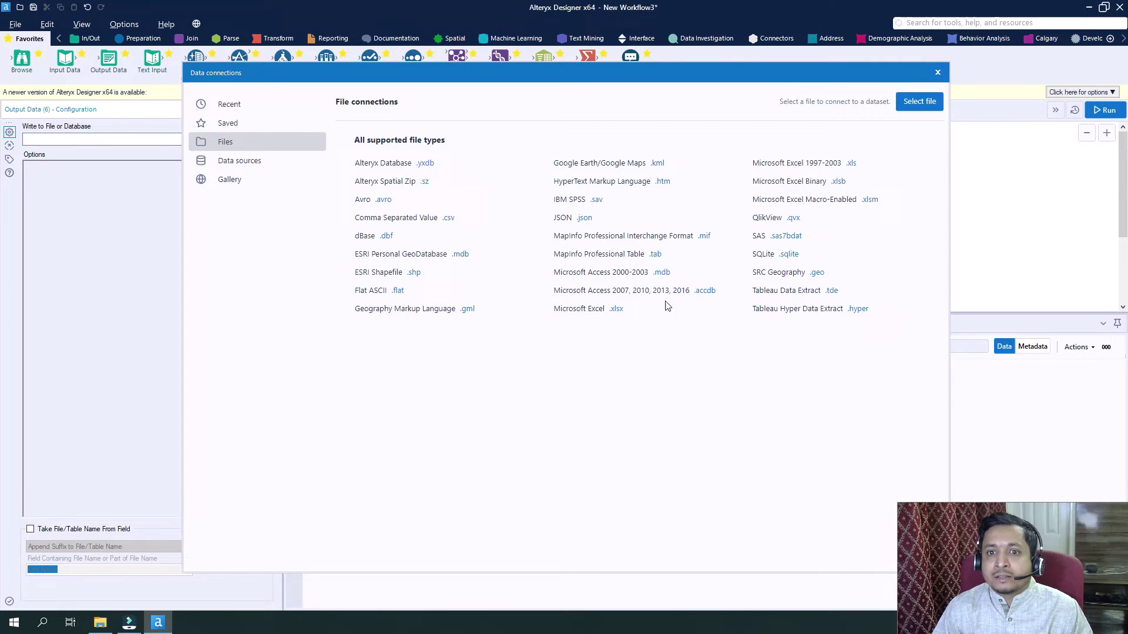
{"action": "left_click", "coordinate": [616, 309]}
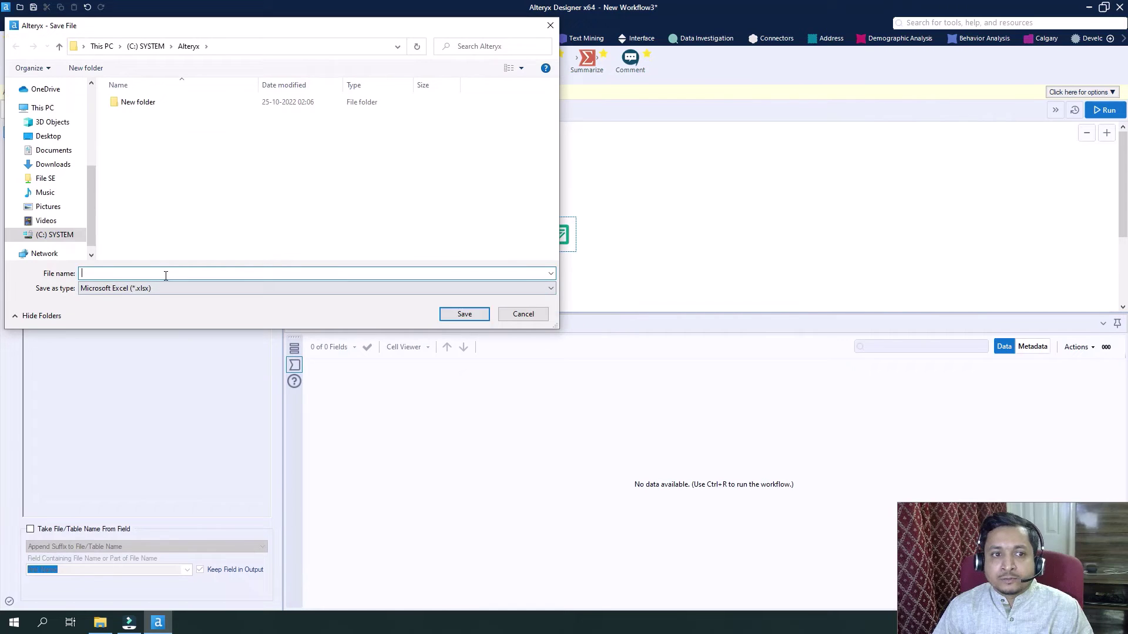
{"action": "left_click", "coordinate": [166, 275]}
{"action": "type", "text": "Outp"}
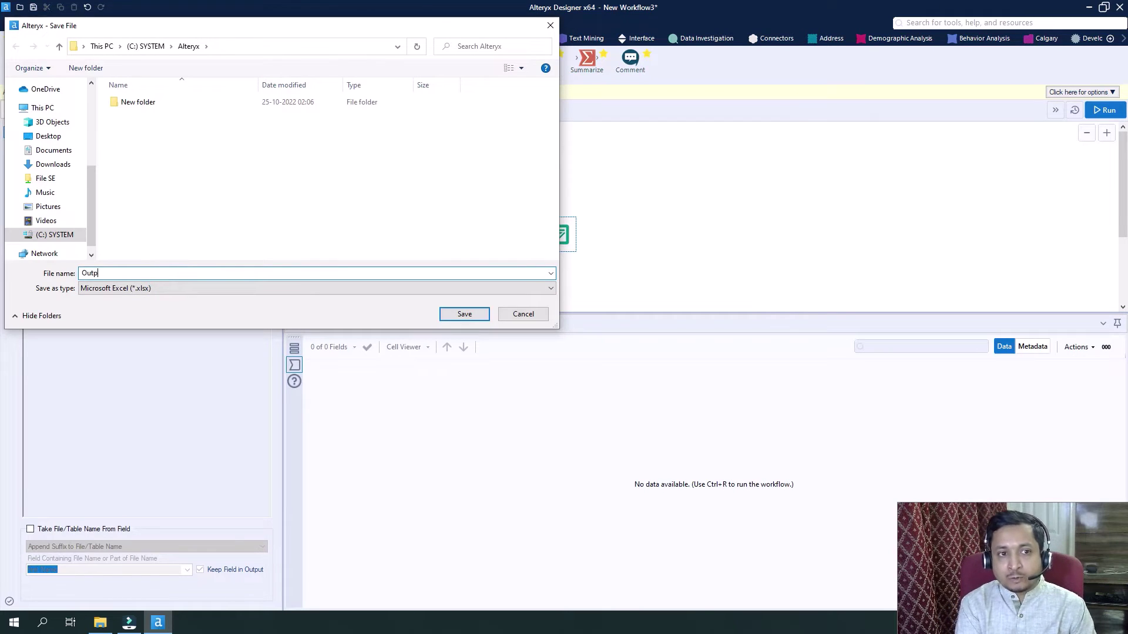
{"action": "type", "text": "ut"}
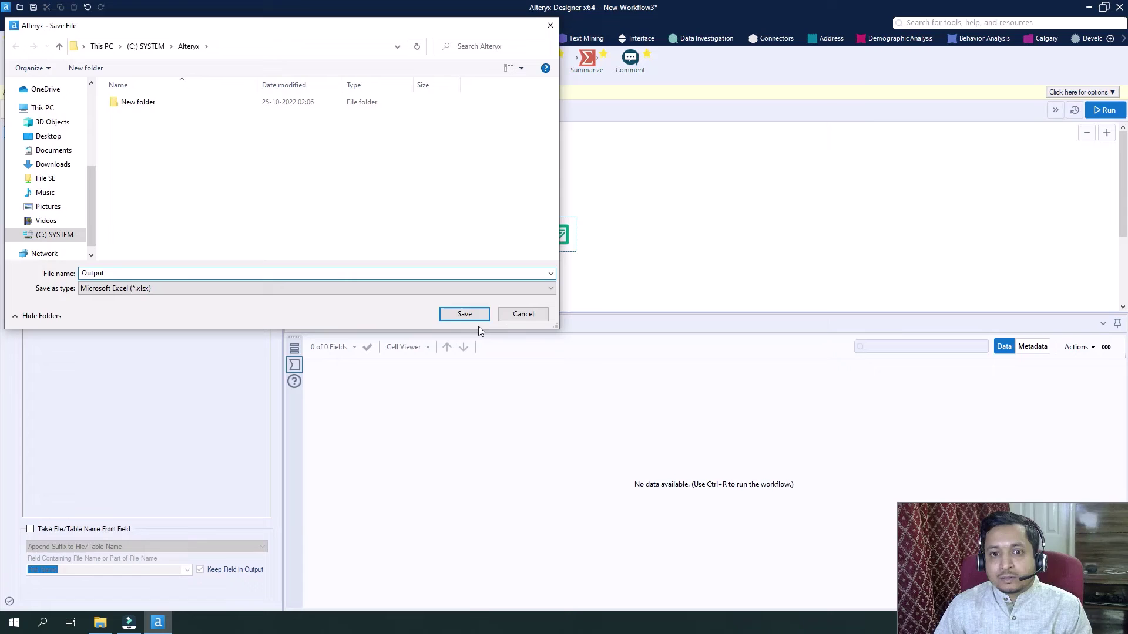
{"action": "left_click", "coordinate": [462, 313]}
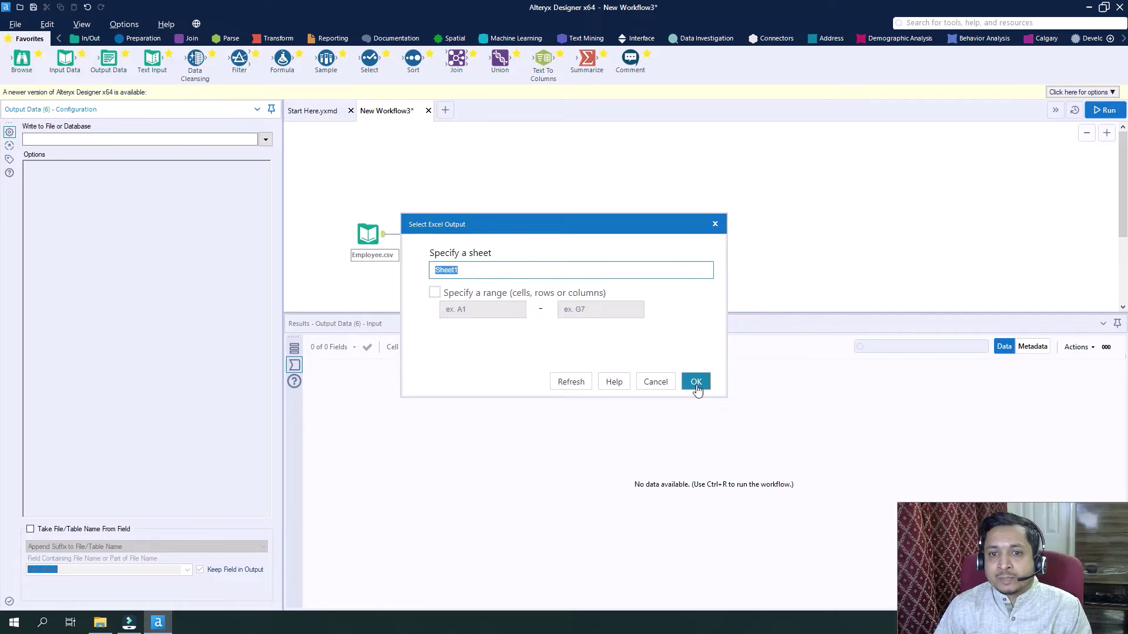
{"action": "left_click", "coordinate": [696, 383]}
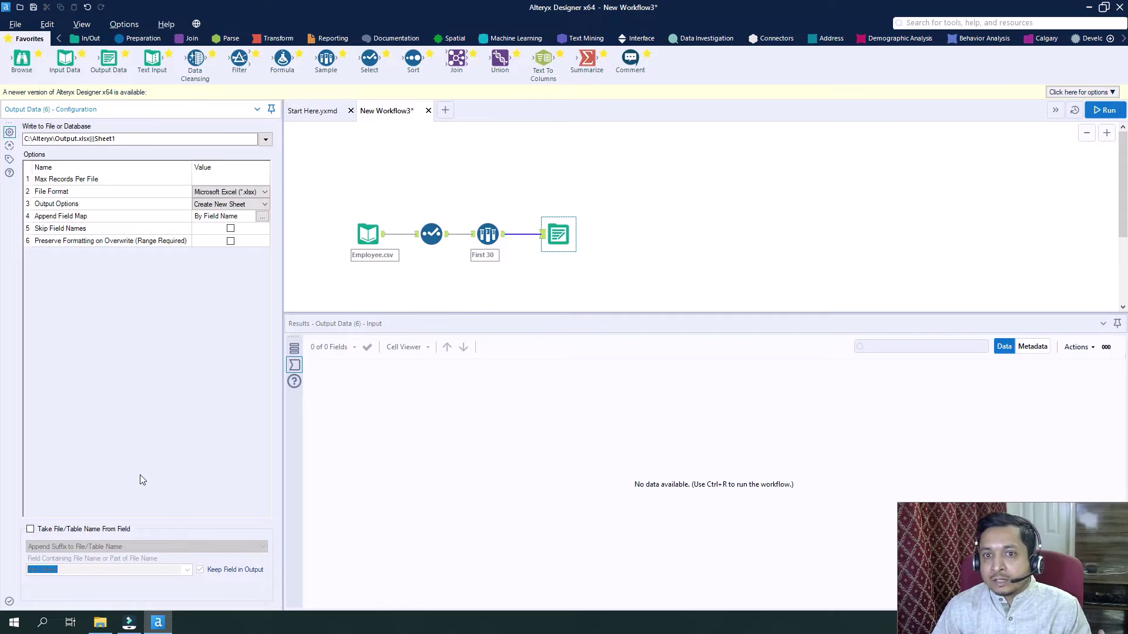
Name output sheets from the State field using Change File/Table Name, then run the workflow
{"action": "left_click", "coordinate": [31, 529]}
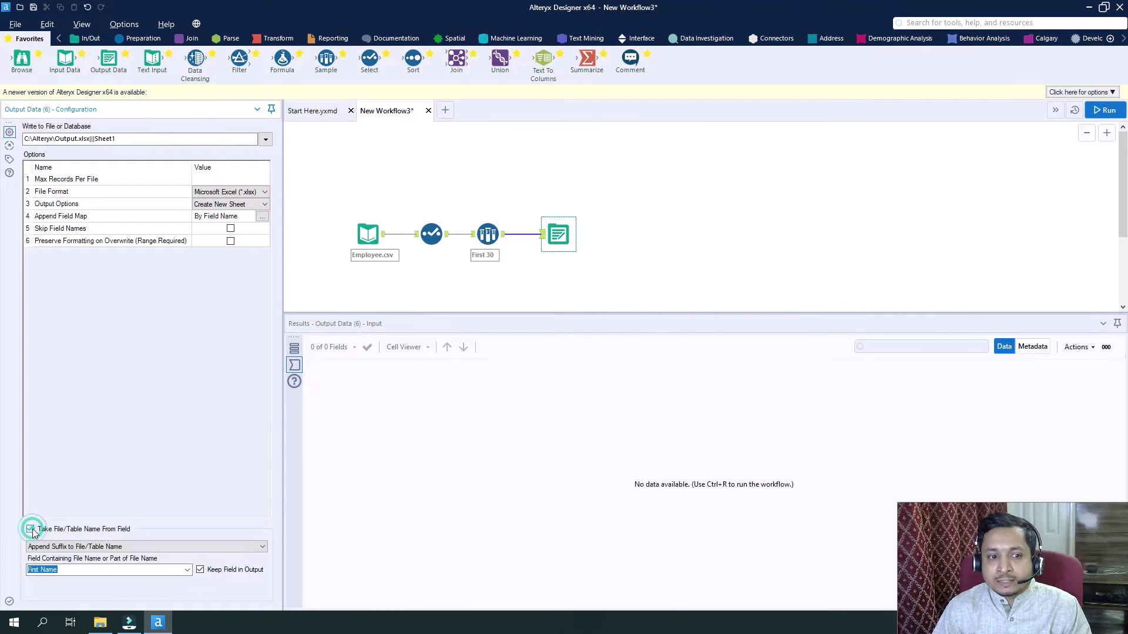
{"action": "left_click", "coordinate": [188, 571]}
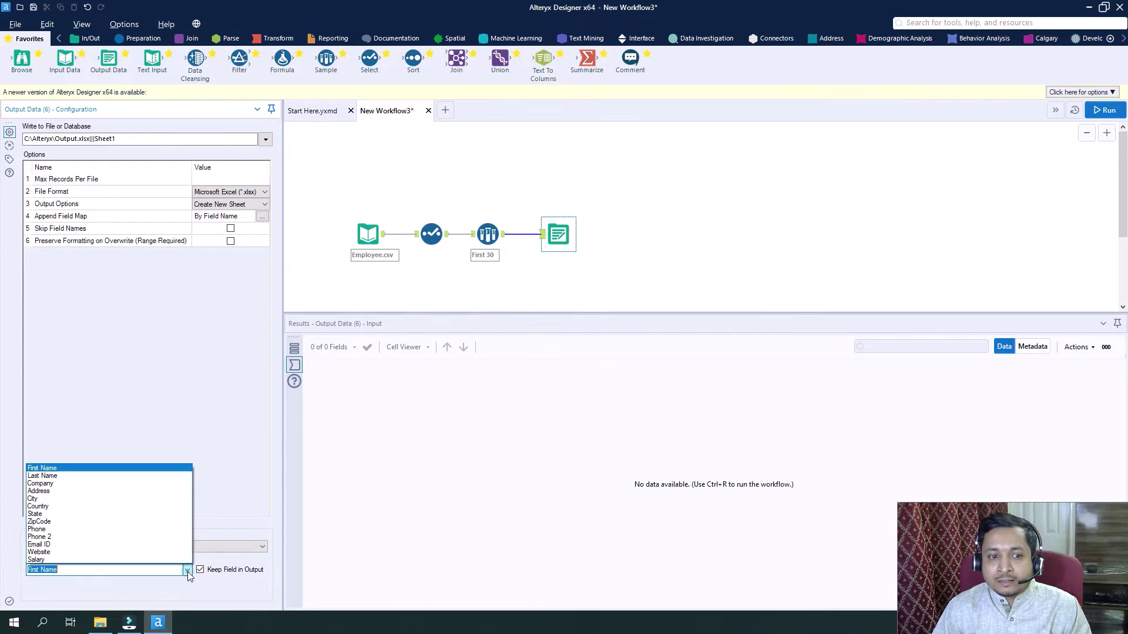
{"action": "left_click", "coordinate": [97, 514]}
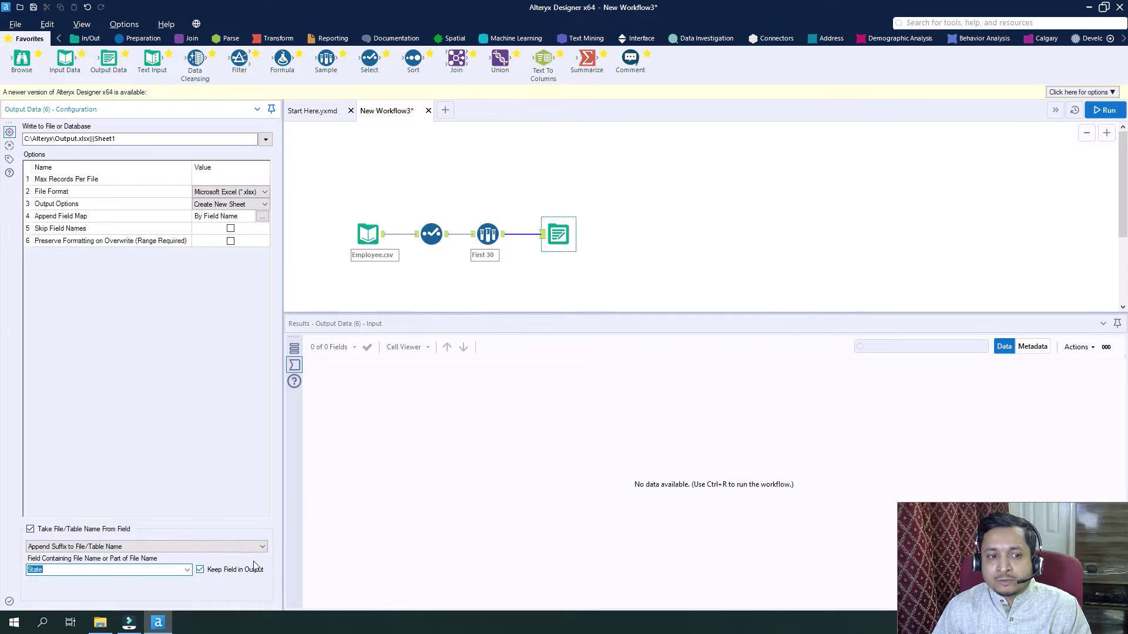
{"action": "left_click", "coordinate": [209, 544]}
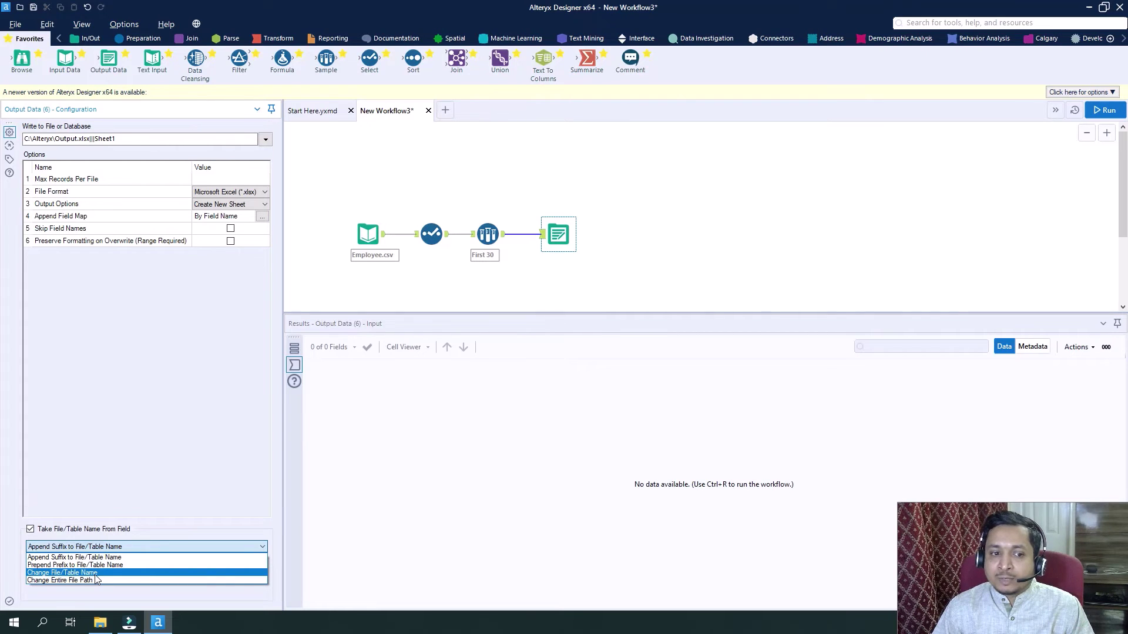
{"action": "left_click", "coordinate": [94, 575]}
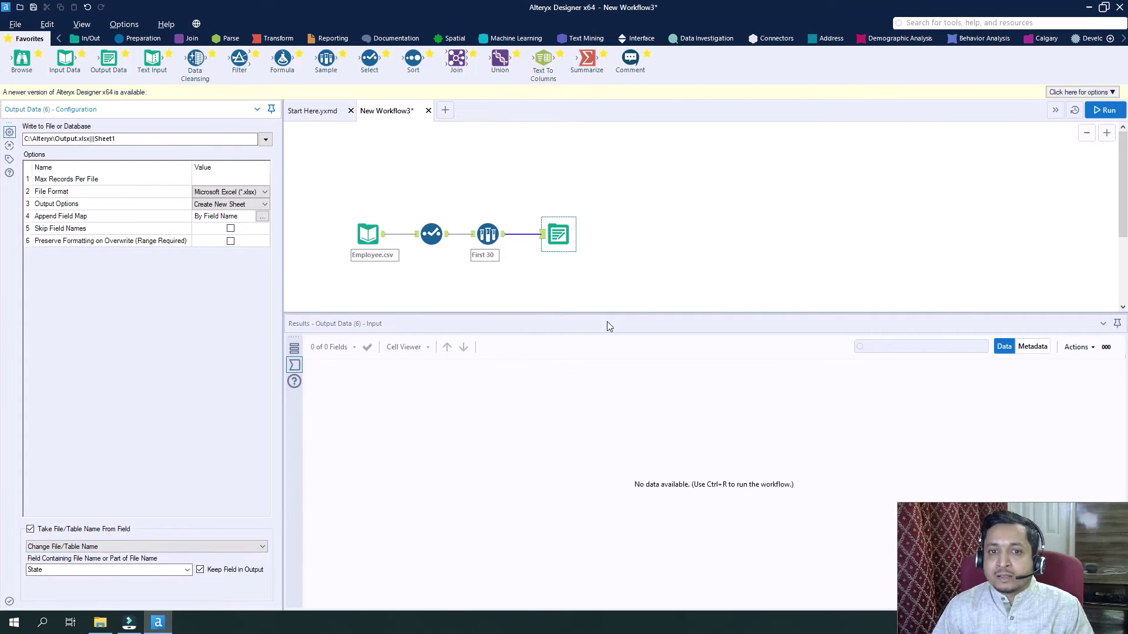
{"action": "left_click", "coordinate": [1107, 111]}
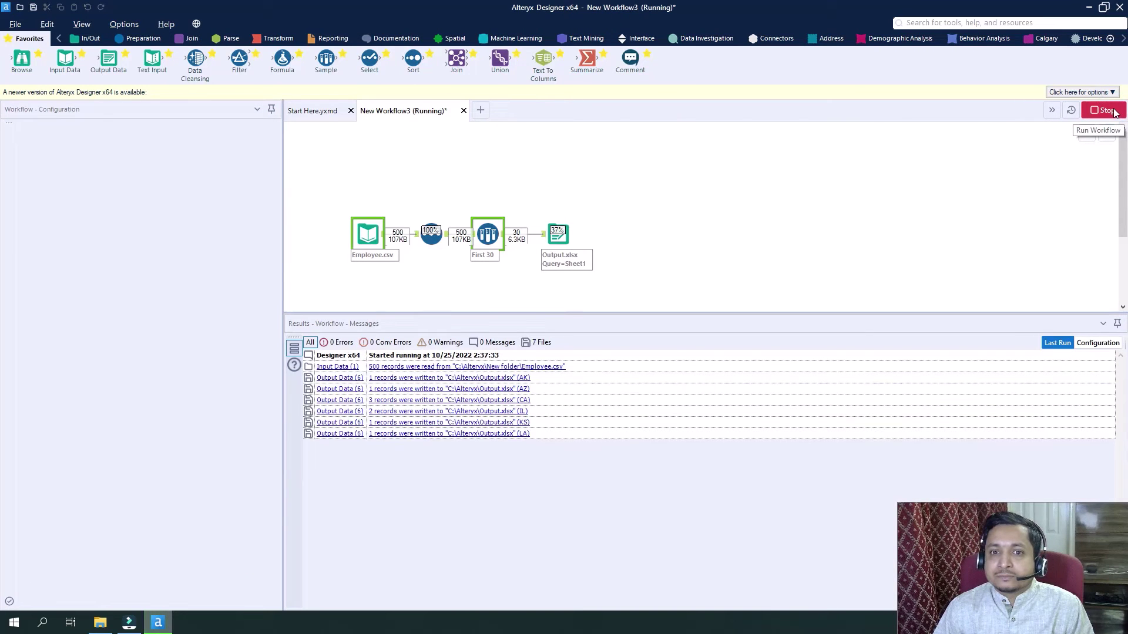
Close the finished-run notice and check the Output Data tool's 30 sampled records across 13 fields
{"action": "left_click", "coordinate": [558, 235]}
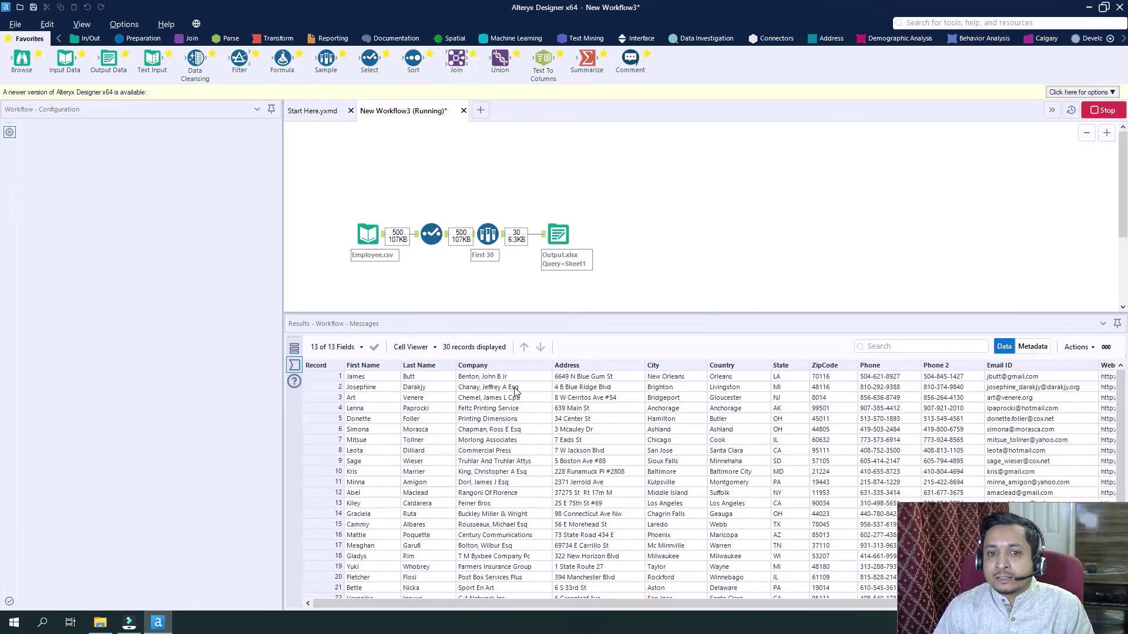
{"action": "left_click", "coordinate": [658, 355]}
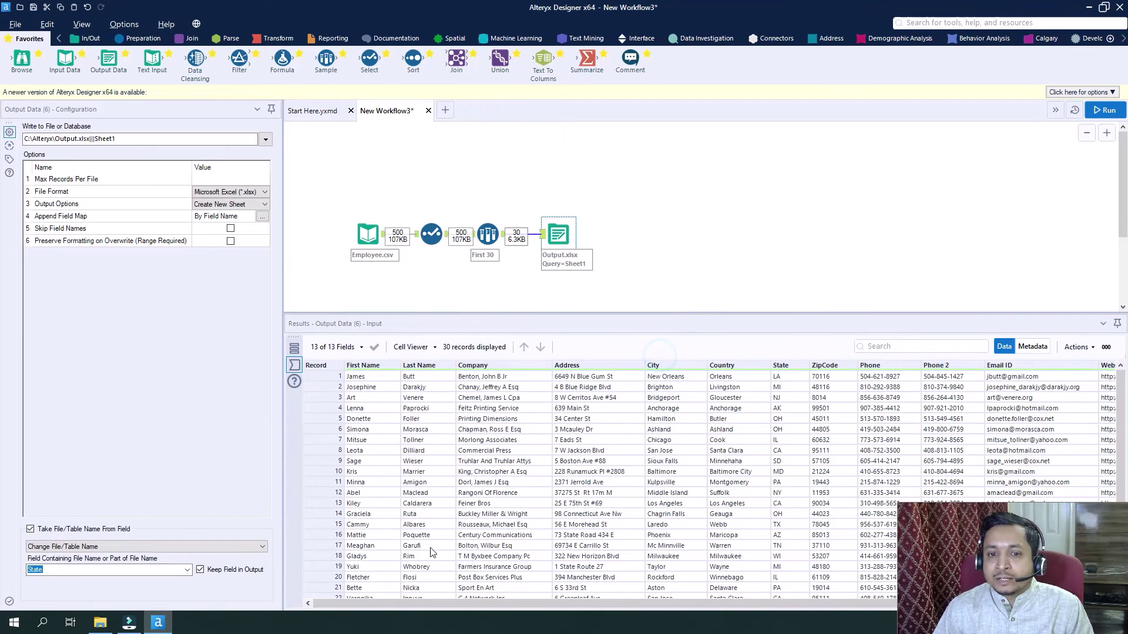
{"action": "mouse_move", "coordinate": [111, 627]}
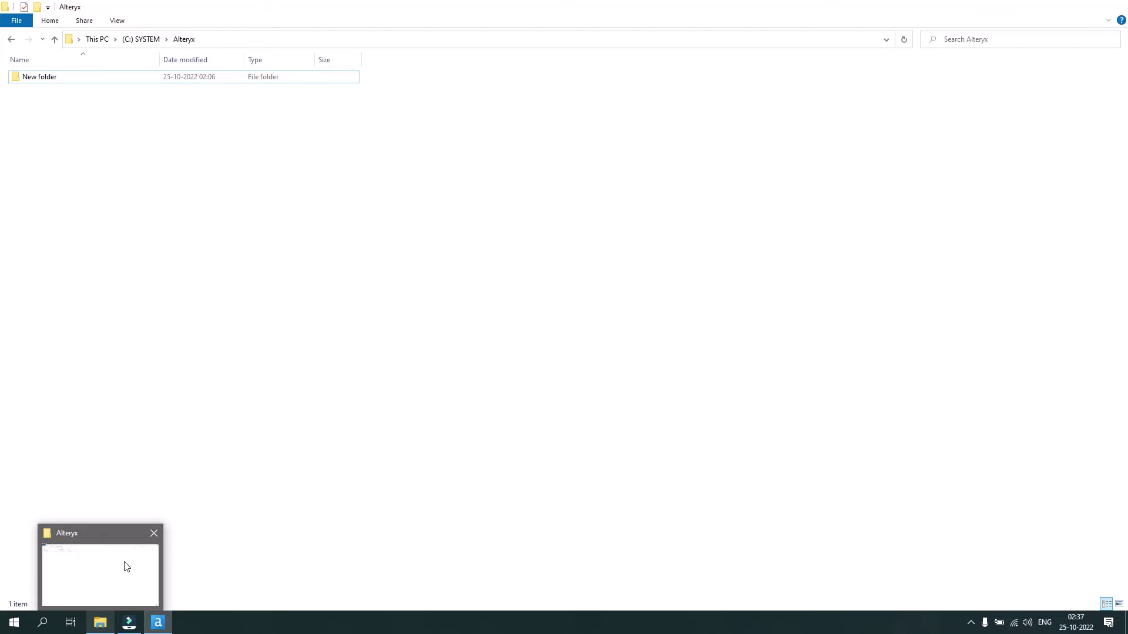
Open Output.xlsx from the Alteryx folder in a maximized Excel window
{"action": "left_click", "coordinate": [126, 567]}
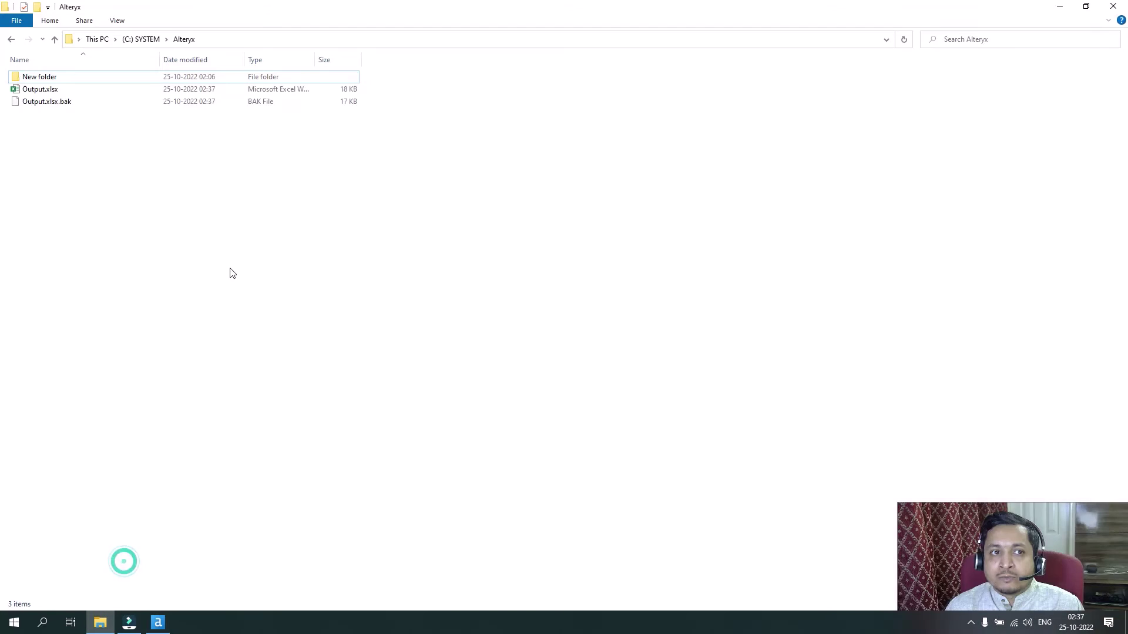
{"action": "double_click", "coordinate": [56, 90]}
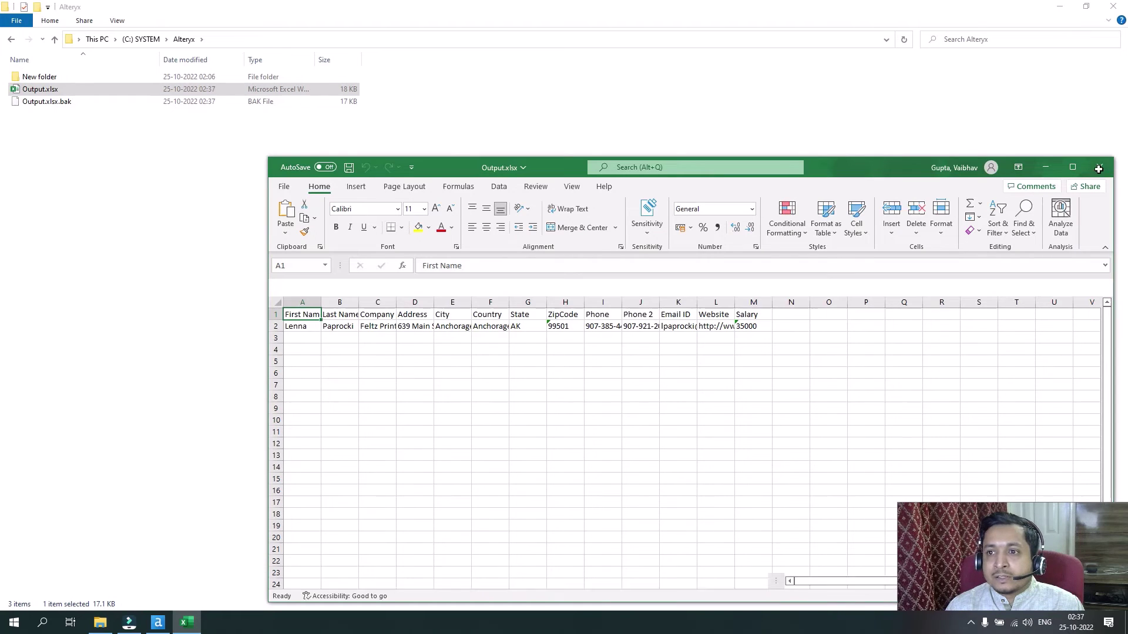
{"action": "left_click", "coordinate": [1072, 168]}
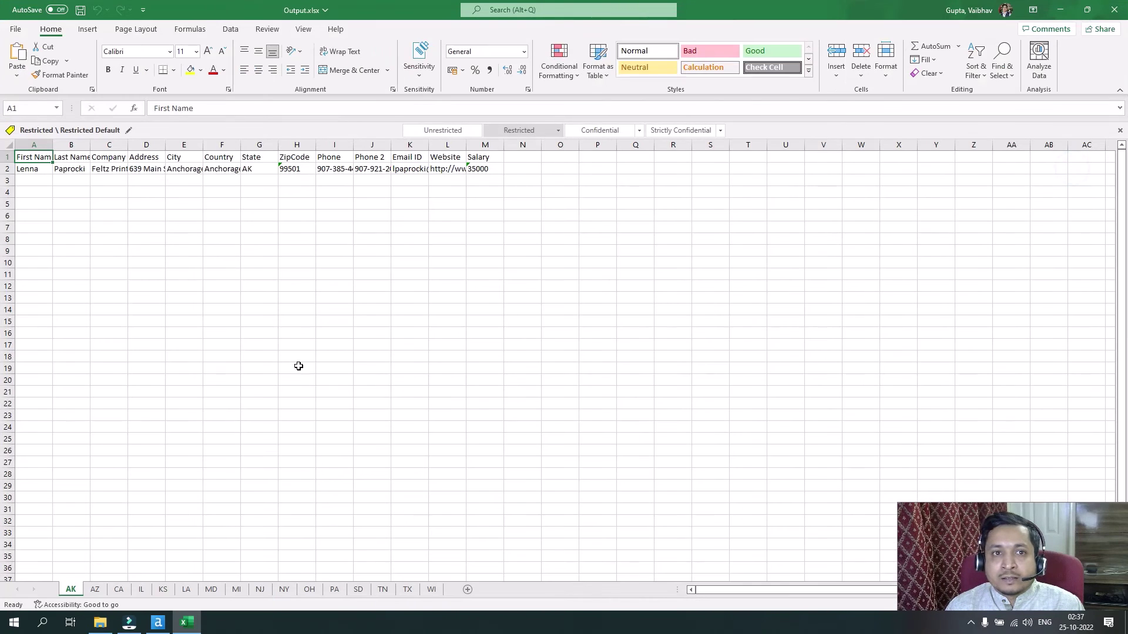
Browse the state sheets AZ, CA, IL, KS, LA, MD, MI, NJ, NY, OH, PA and SD
{"action": "left_click", "coordinate": [95, 590]}
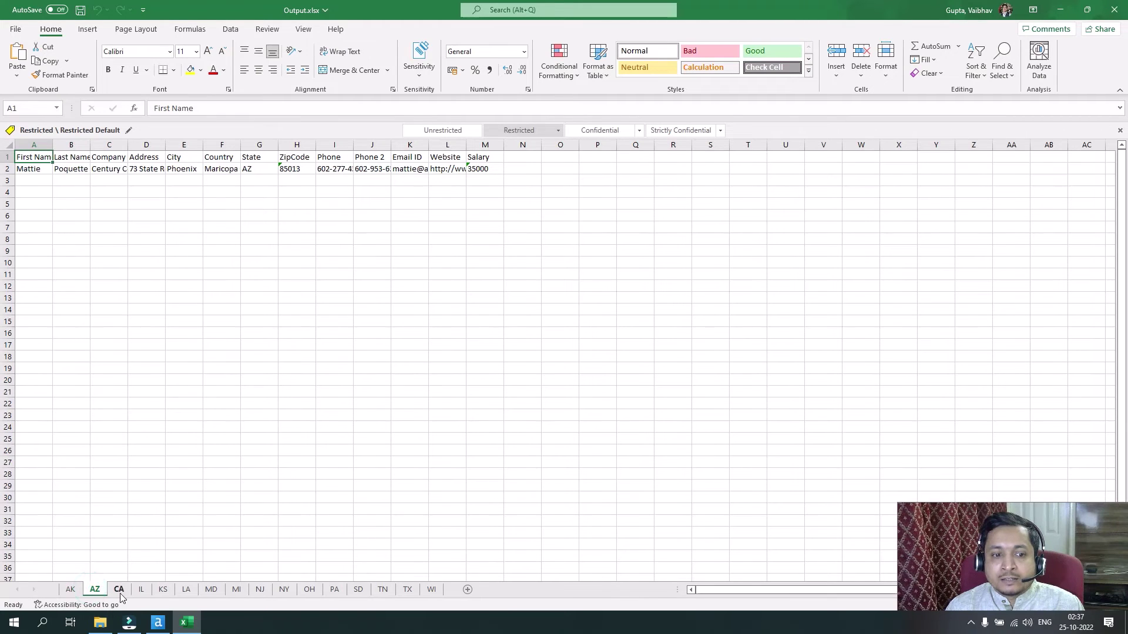
{"action": "left_click", "coordinate": [119, 589]}
{"action": "left_click", "coordinate": [141, 590]}
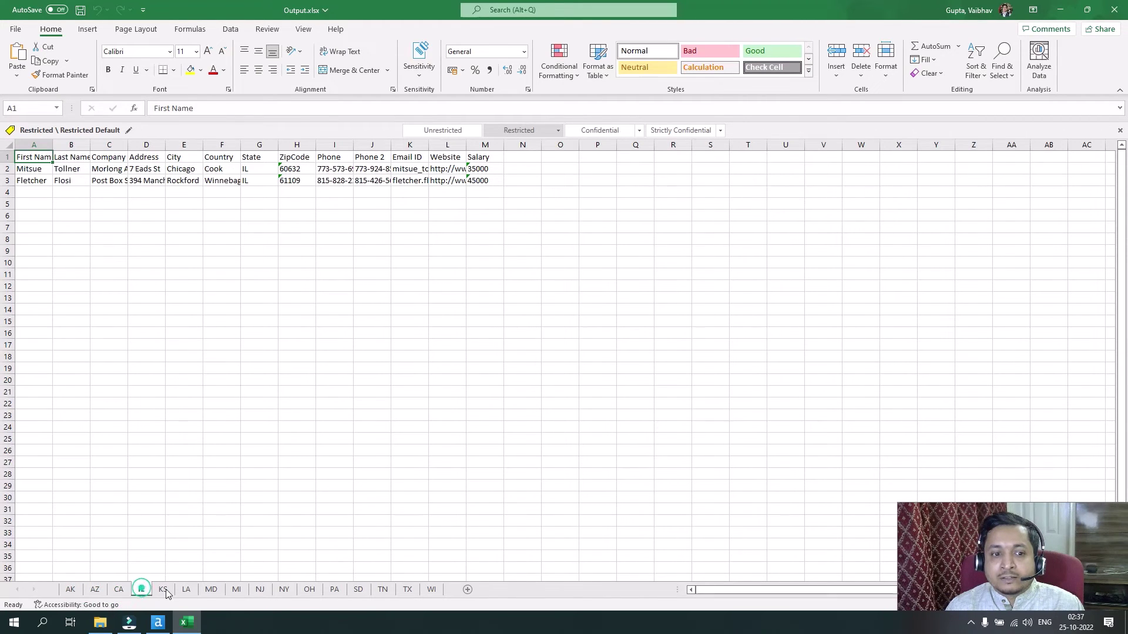
{"action": "left_click", "coordinate": [163, 590]}
{"action": "left_click", "coordinate": [186, 590]}
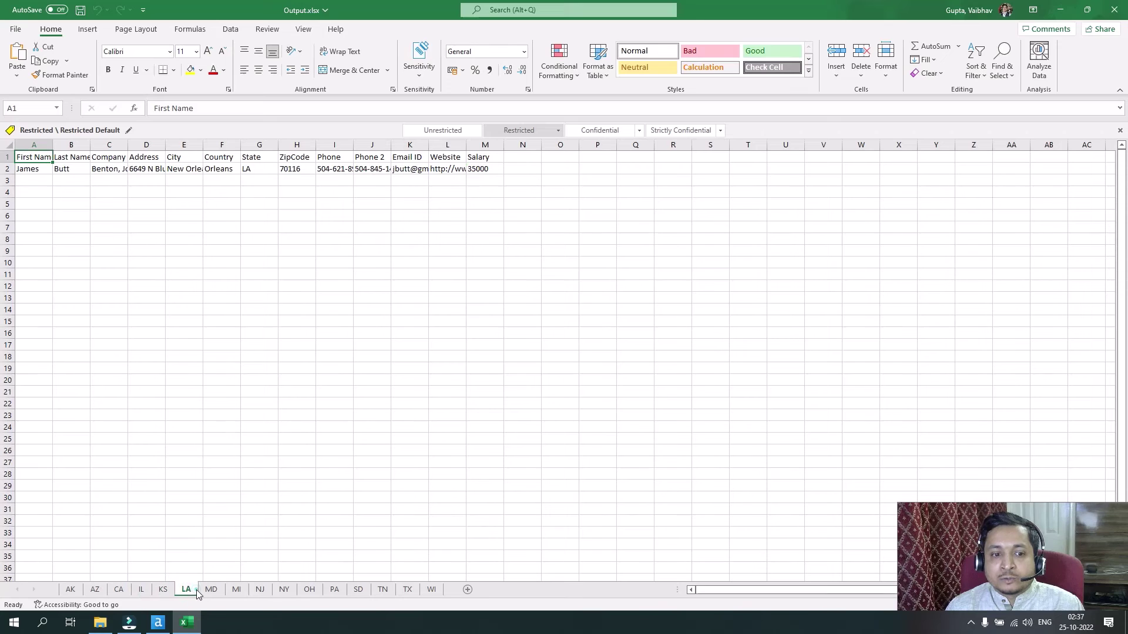
{"action": "left_click", "coordinate": [211, 590]}
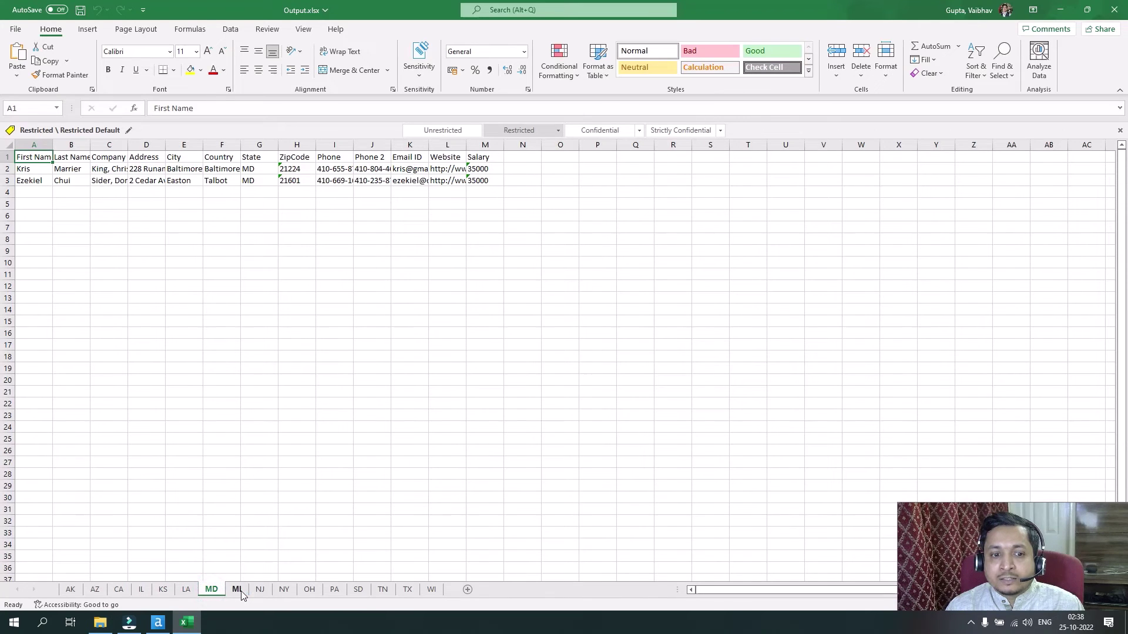
{"action": "left_click", "coordinate": [238, 591]}
{"action": "left_click", "coordinate": [267, 592]}
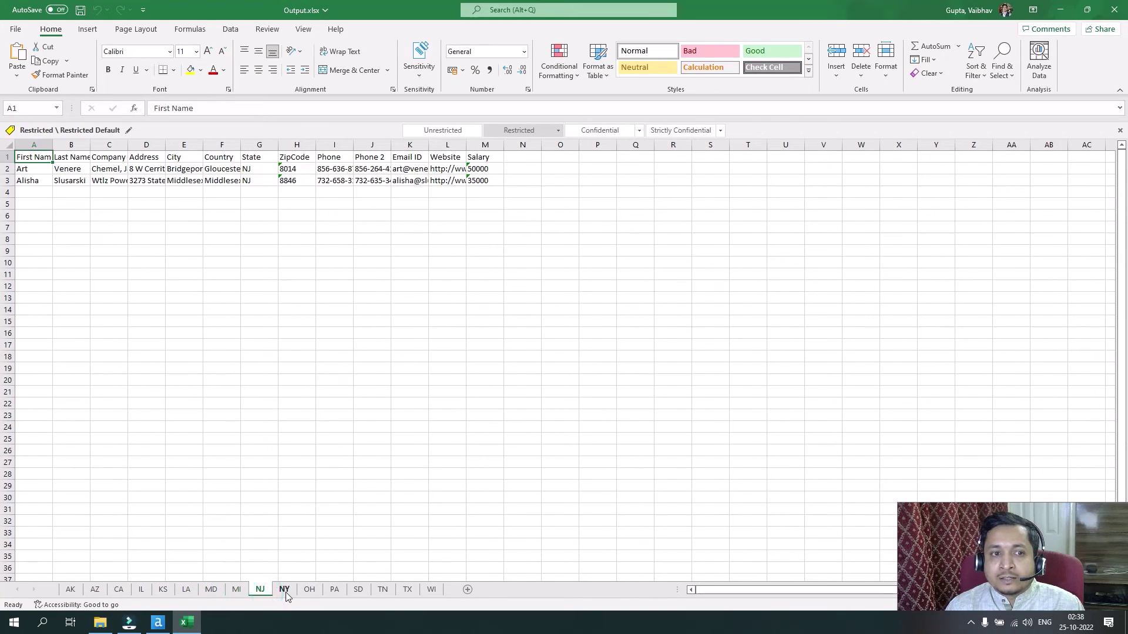
{"action": "left_click", "coordinate": [284, 591]}
{"action": "left_click", "coordinate": [313, 591]}
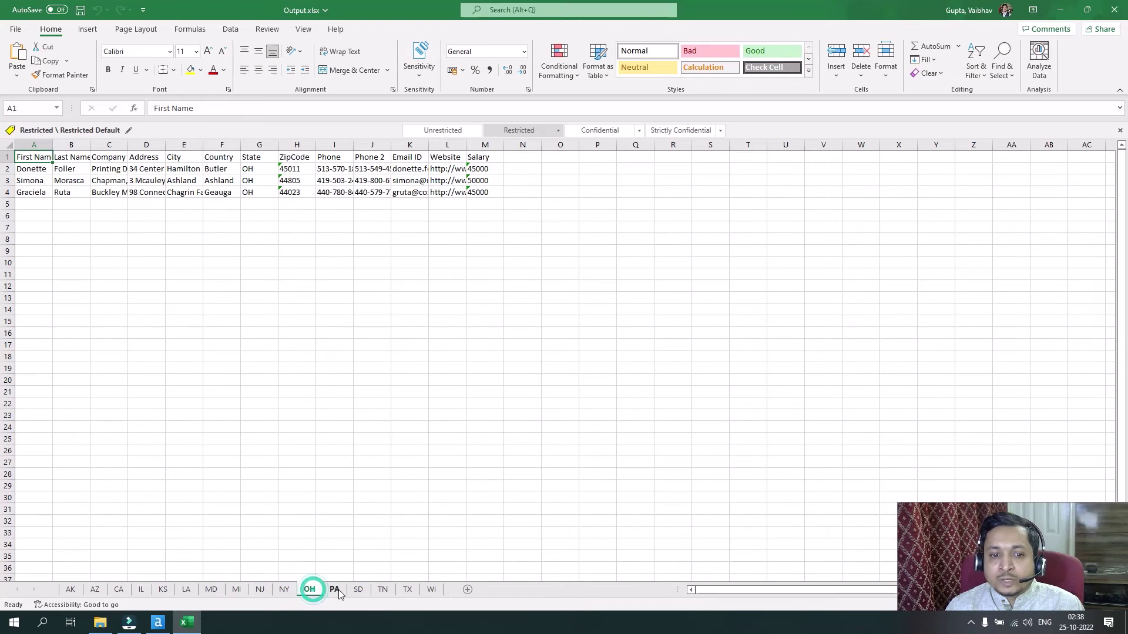
{"action": "left_click", "coordinate": [334, 591]}
{"action": "left_click", "coordinate": [359, 591]}
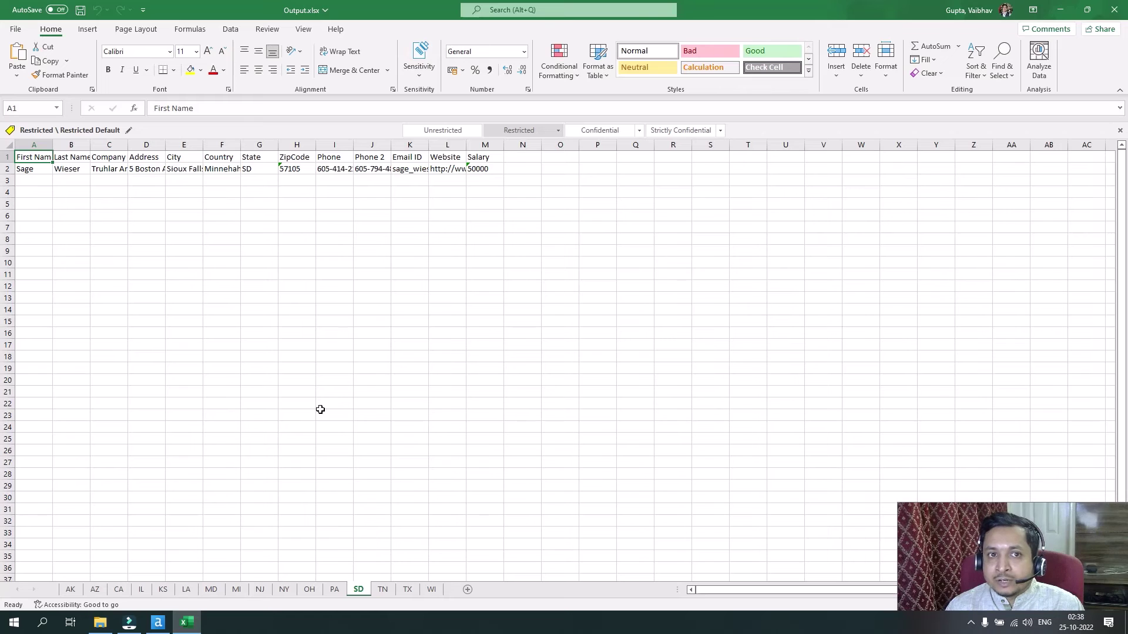
Return to Alteryx Designer and keep the output naming mode as Change File/Table Name
{"action": "mouse_move", "coordinate": [154, 628]}
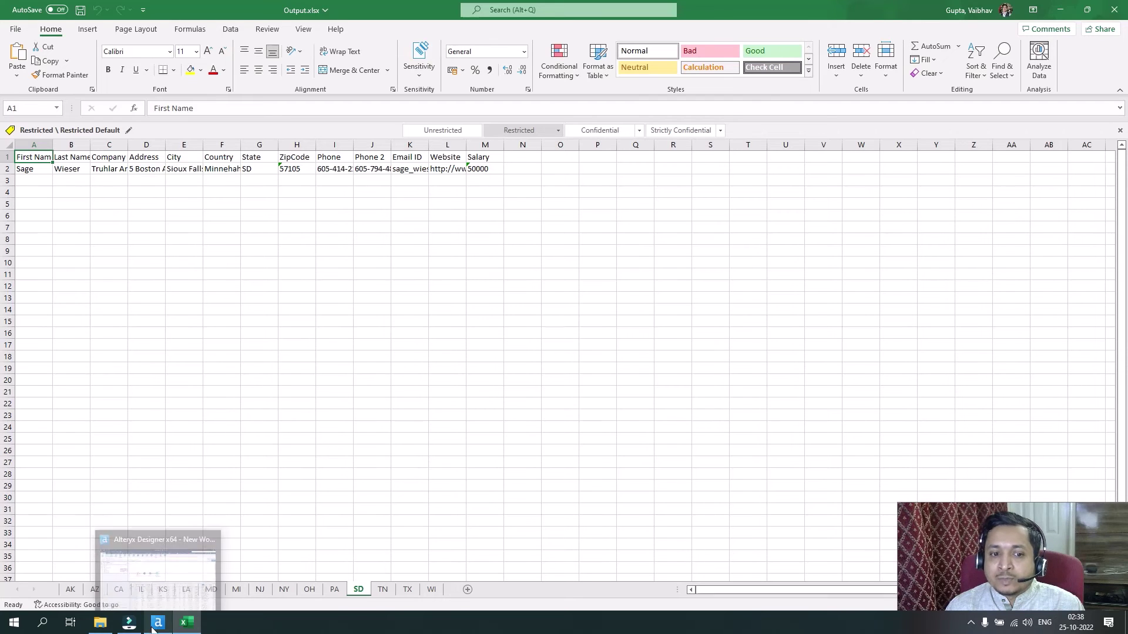
{"action": "left_click", "coordinate": [169, 563]}
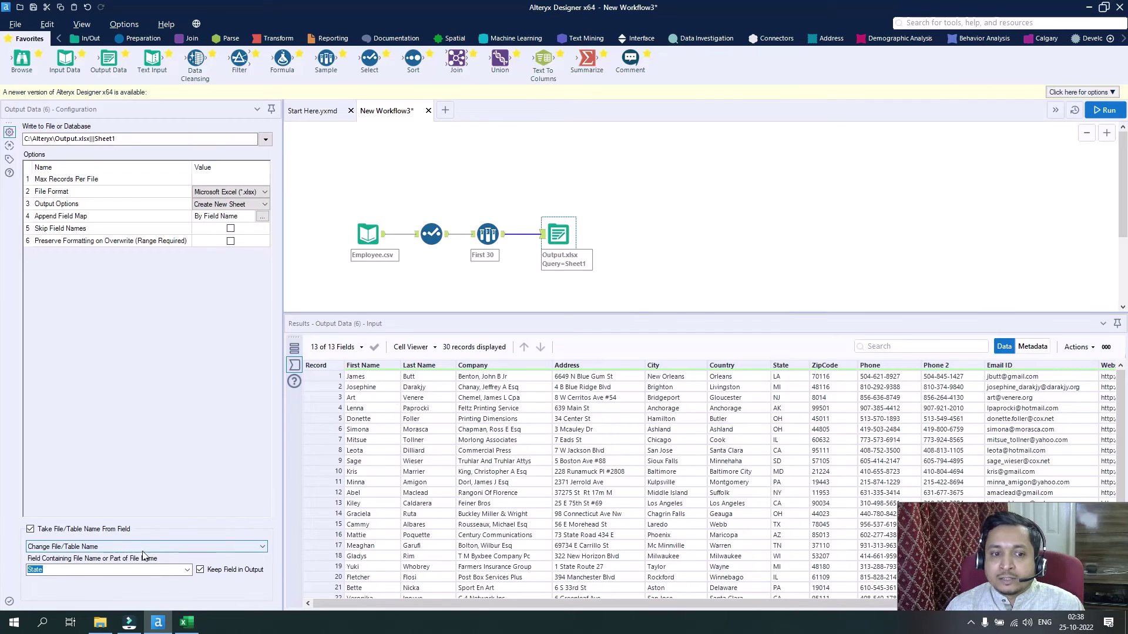
{"action": "left_click", "coordinate": [68, 546]}
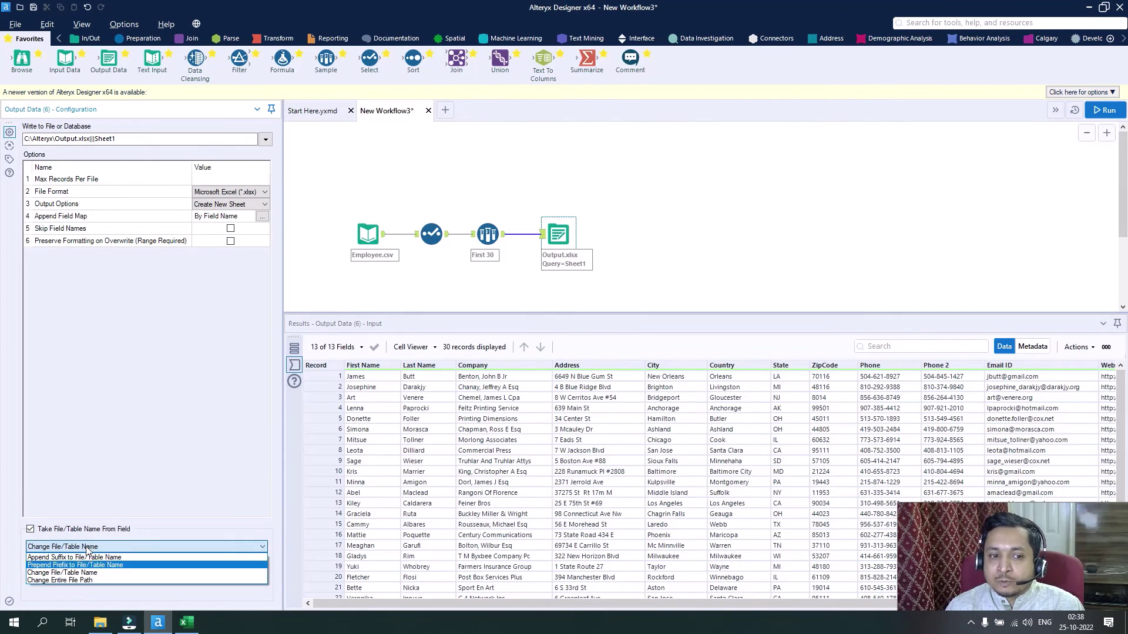
{"action": "left_click", "coordinate": [66, 573]}
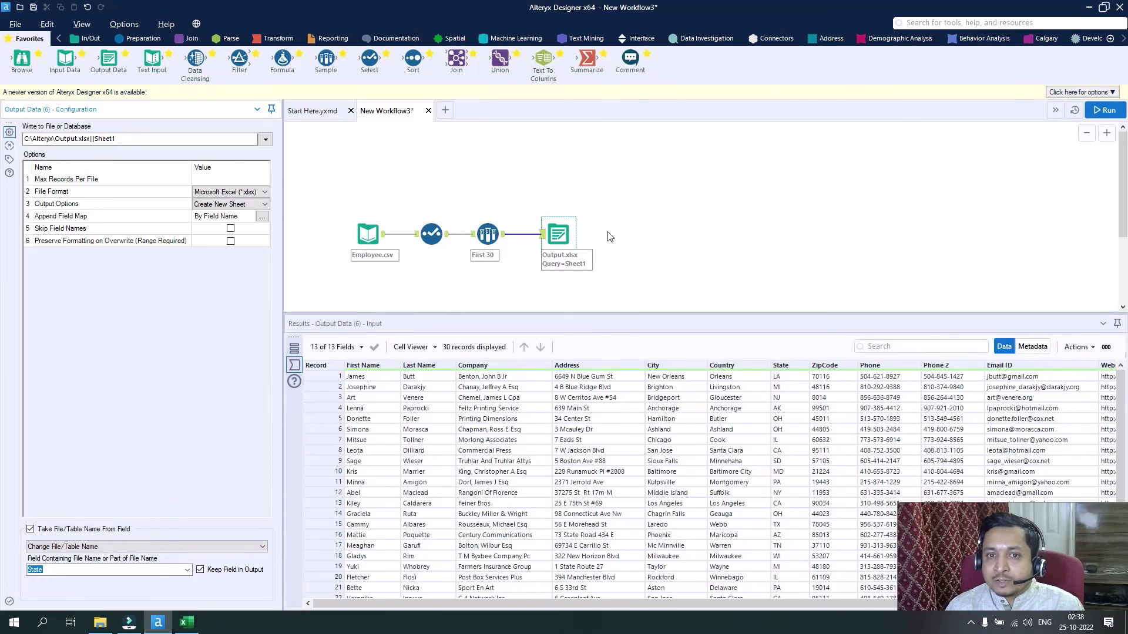